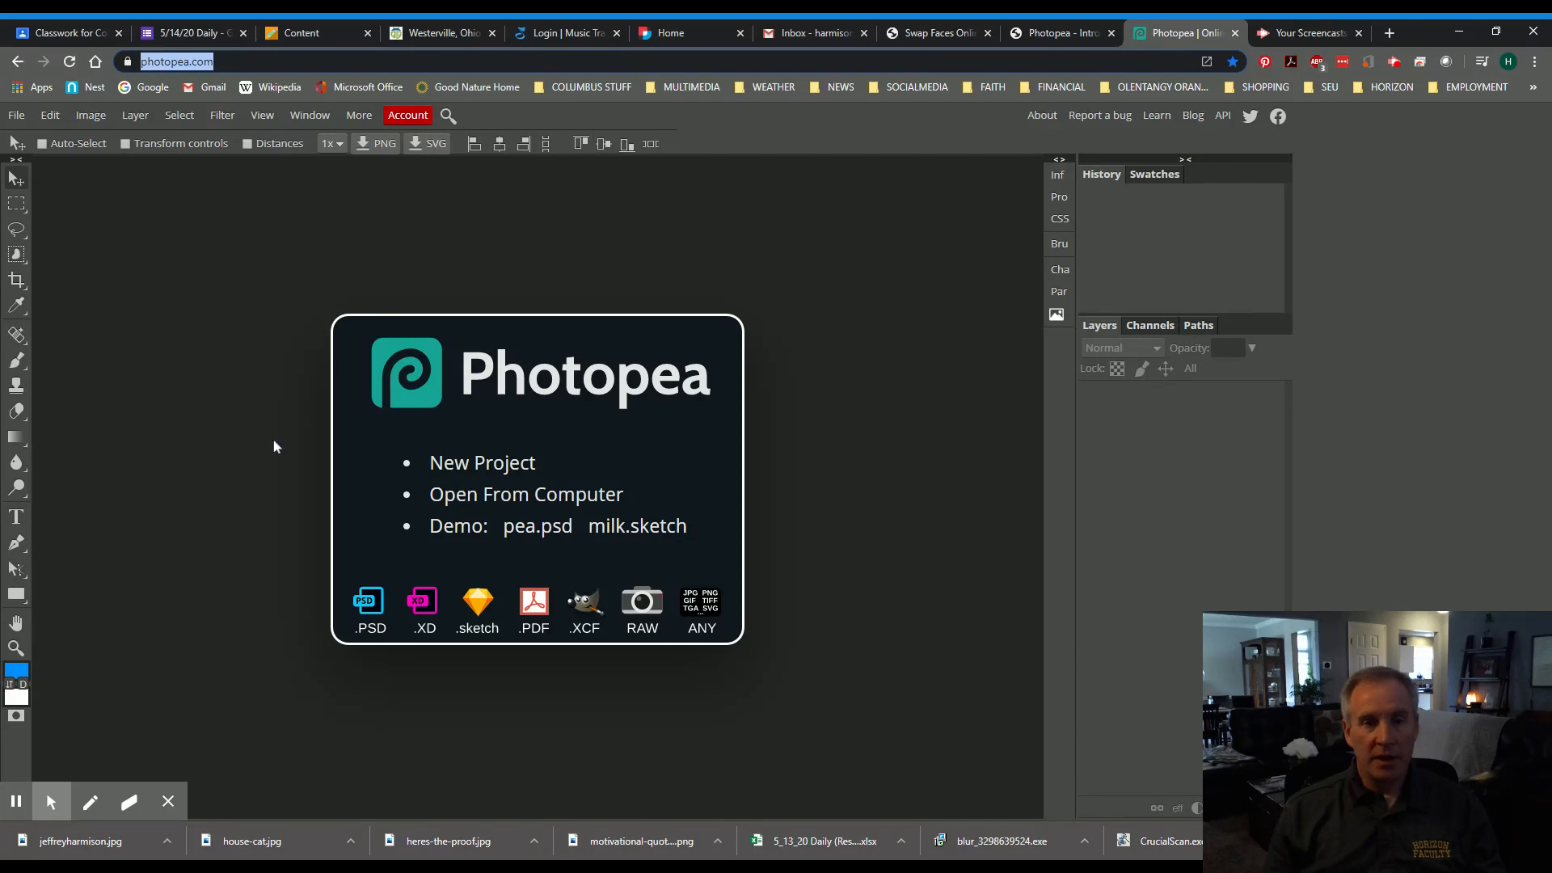
- Start a new project and browse the Print, Photo and Screen size presets
left_click(474, 265)
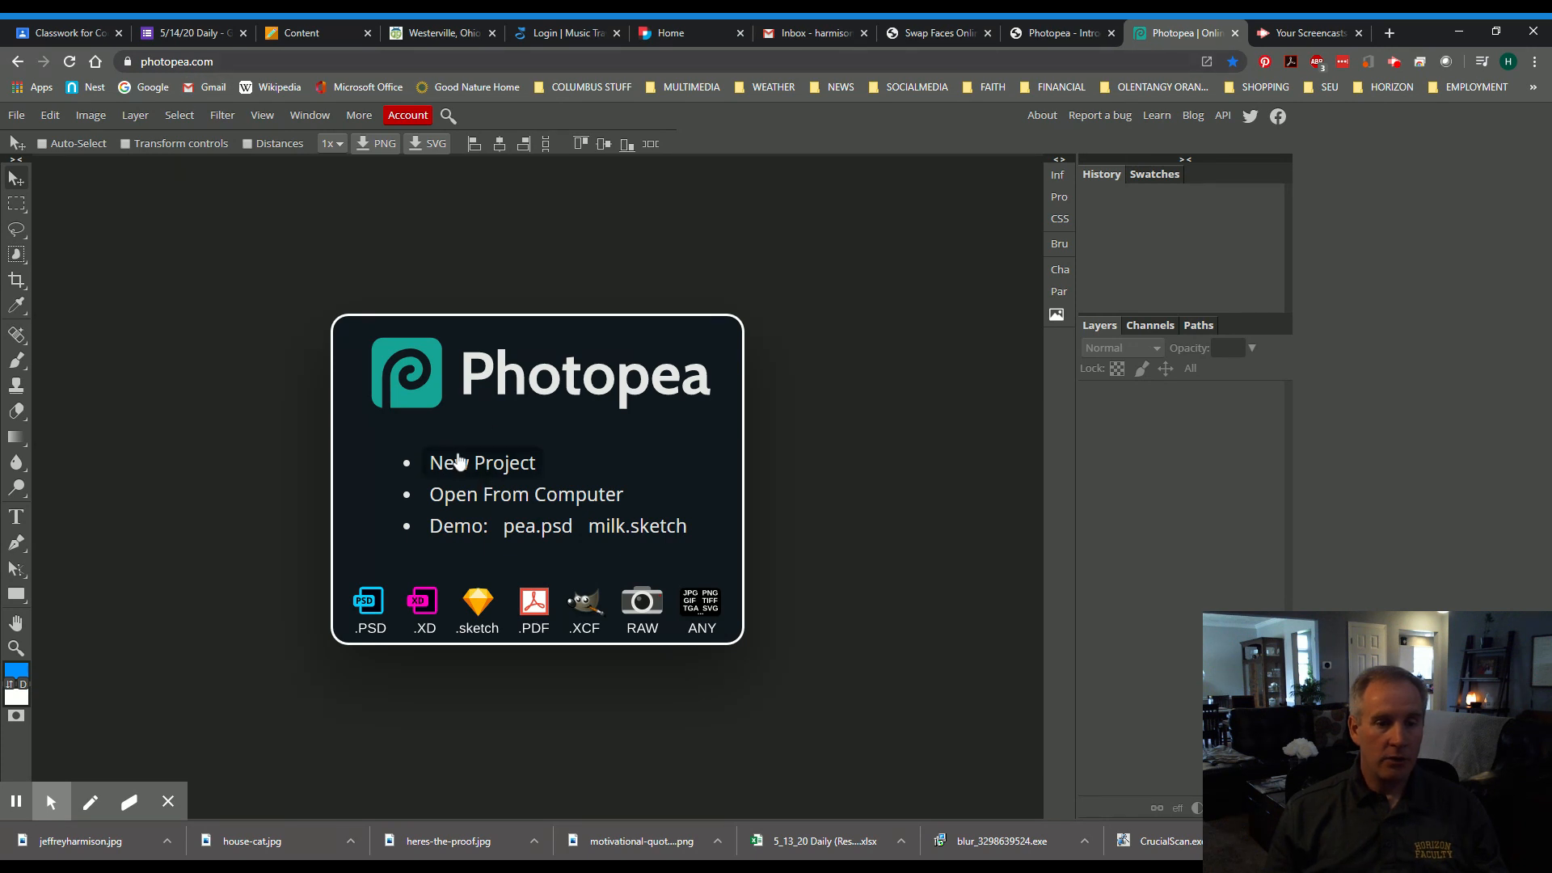
left_click(509, 467)
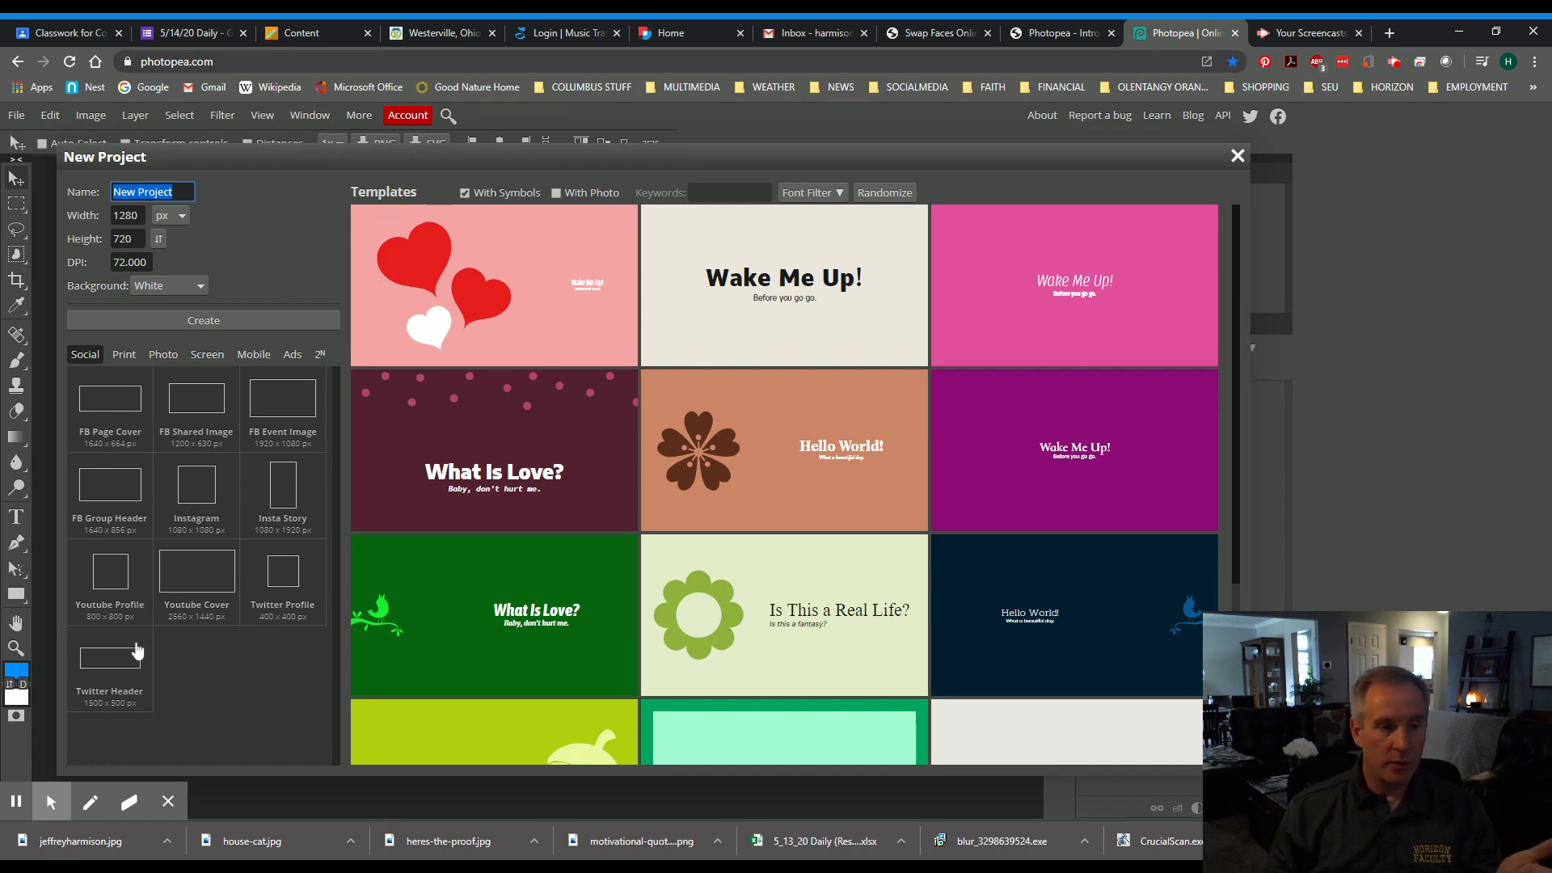
left_click(127, 354)
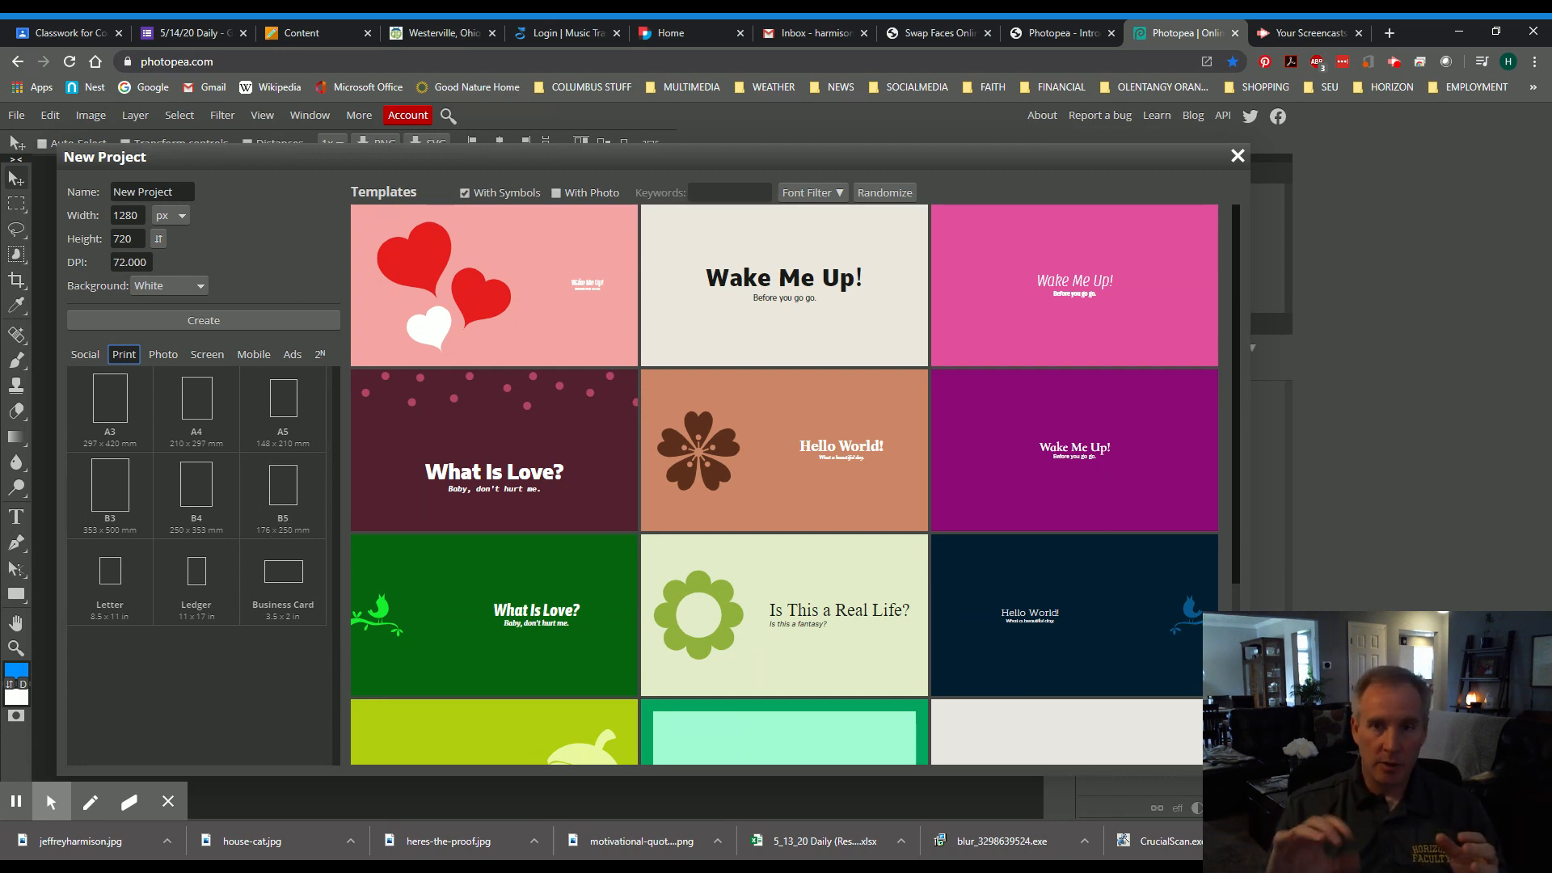
left_click(163, 354)
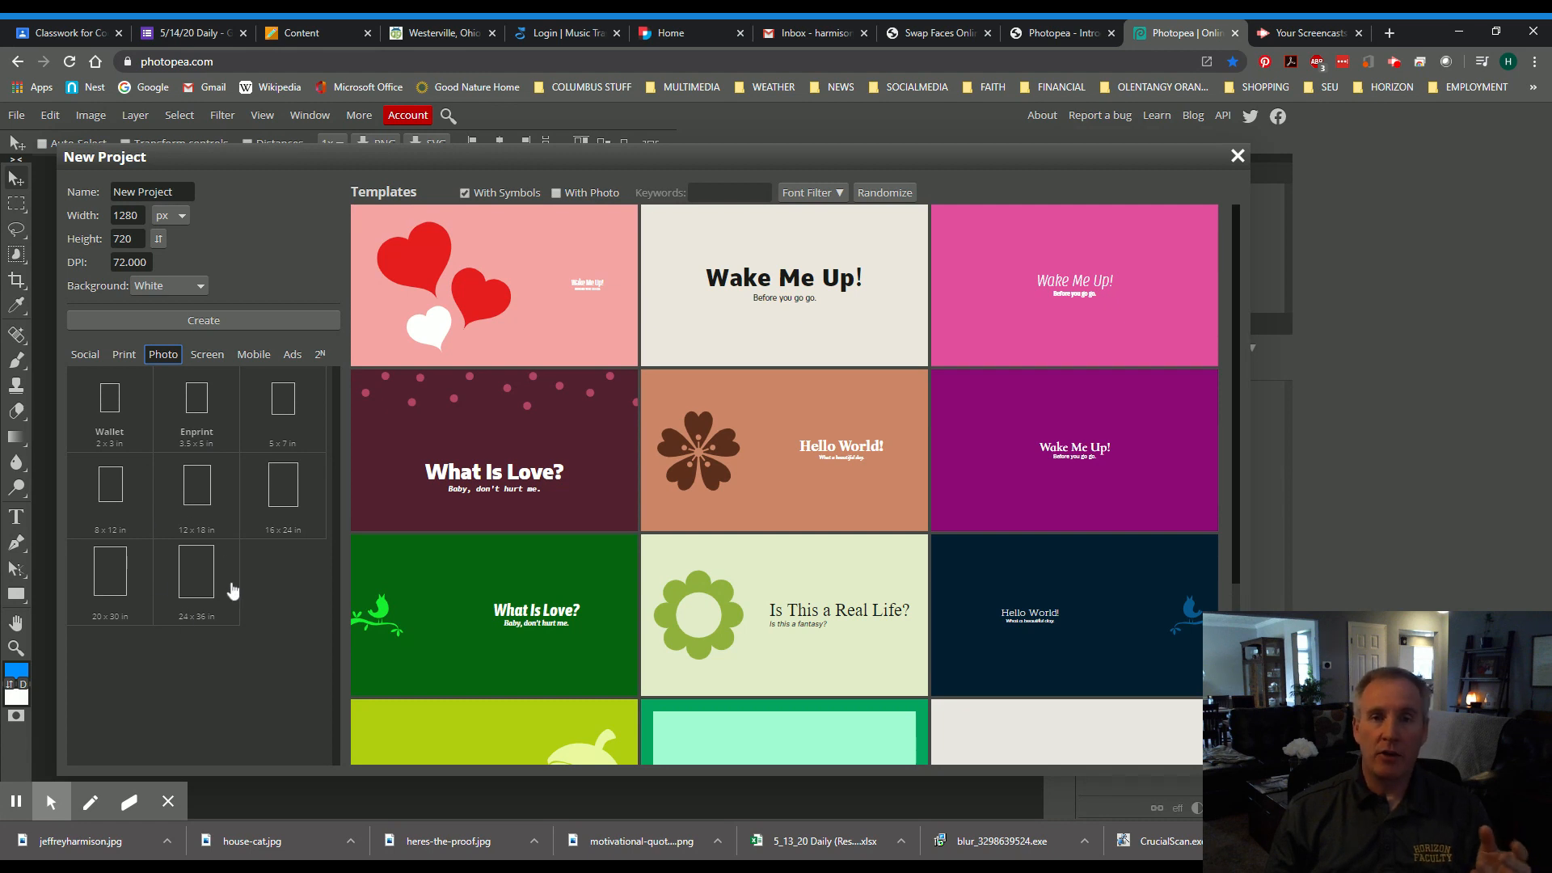
left_click(208, 355)
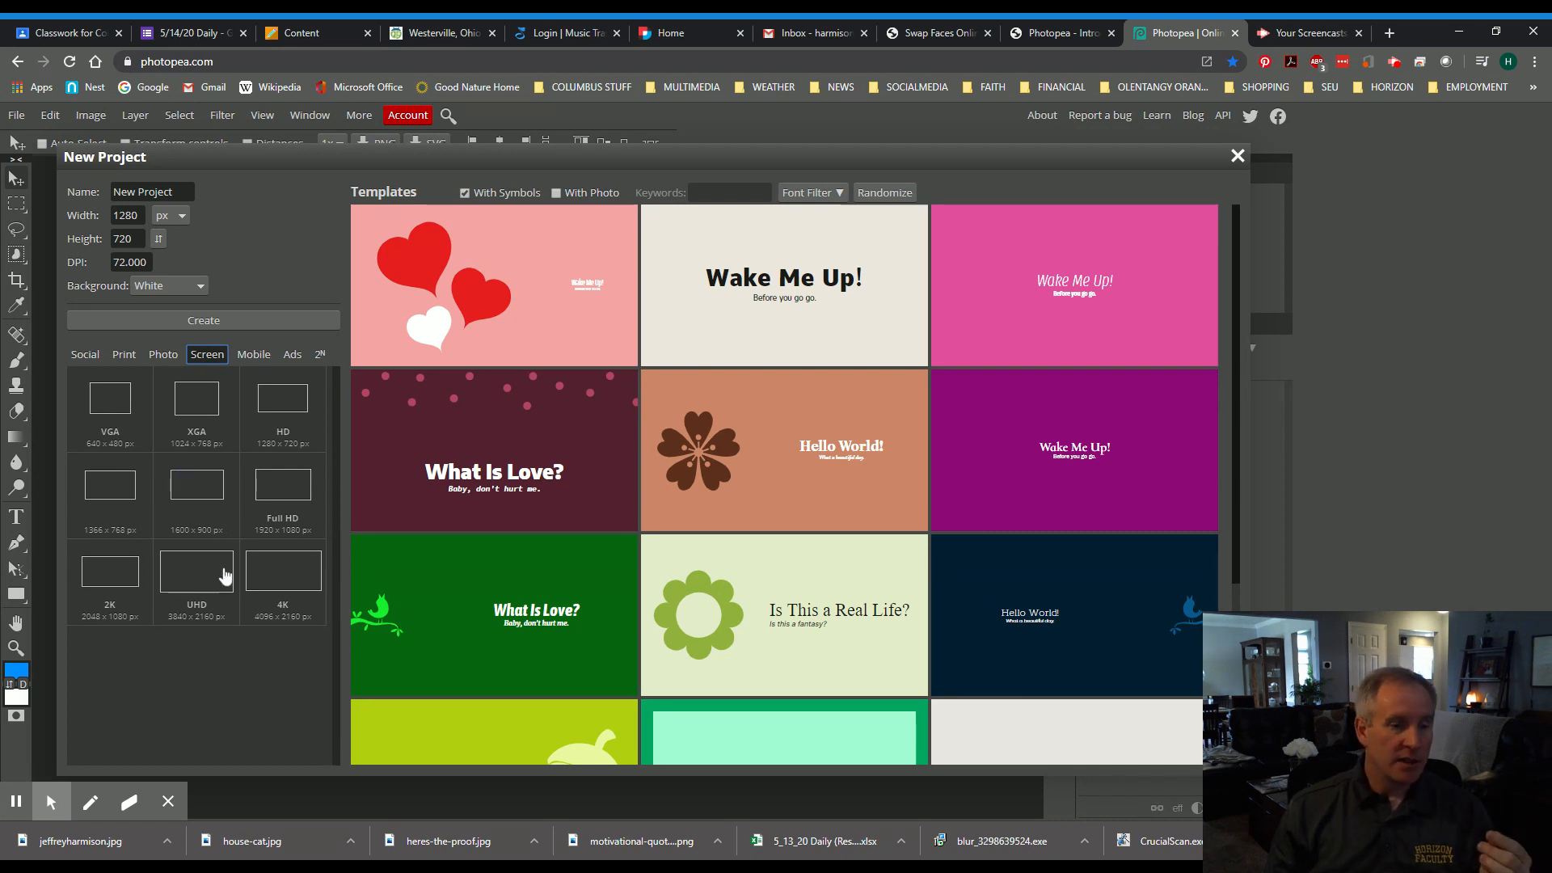
- Look through the Mobile and Ads presets, then return to the Screen sizes
left_click(253, 356)
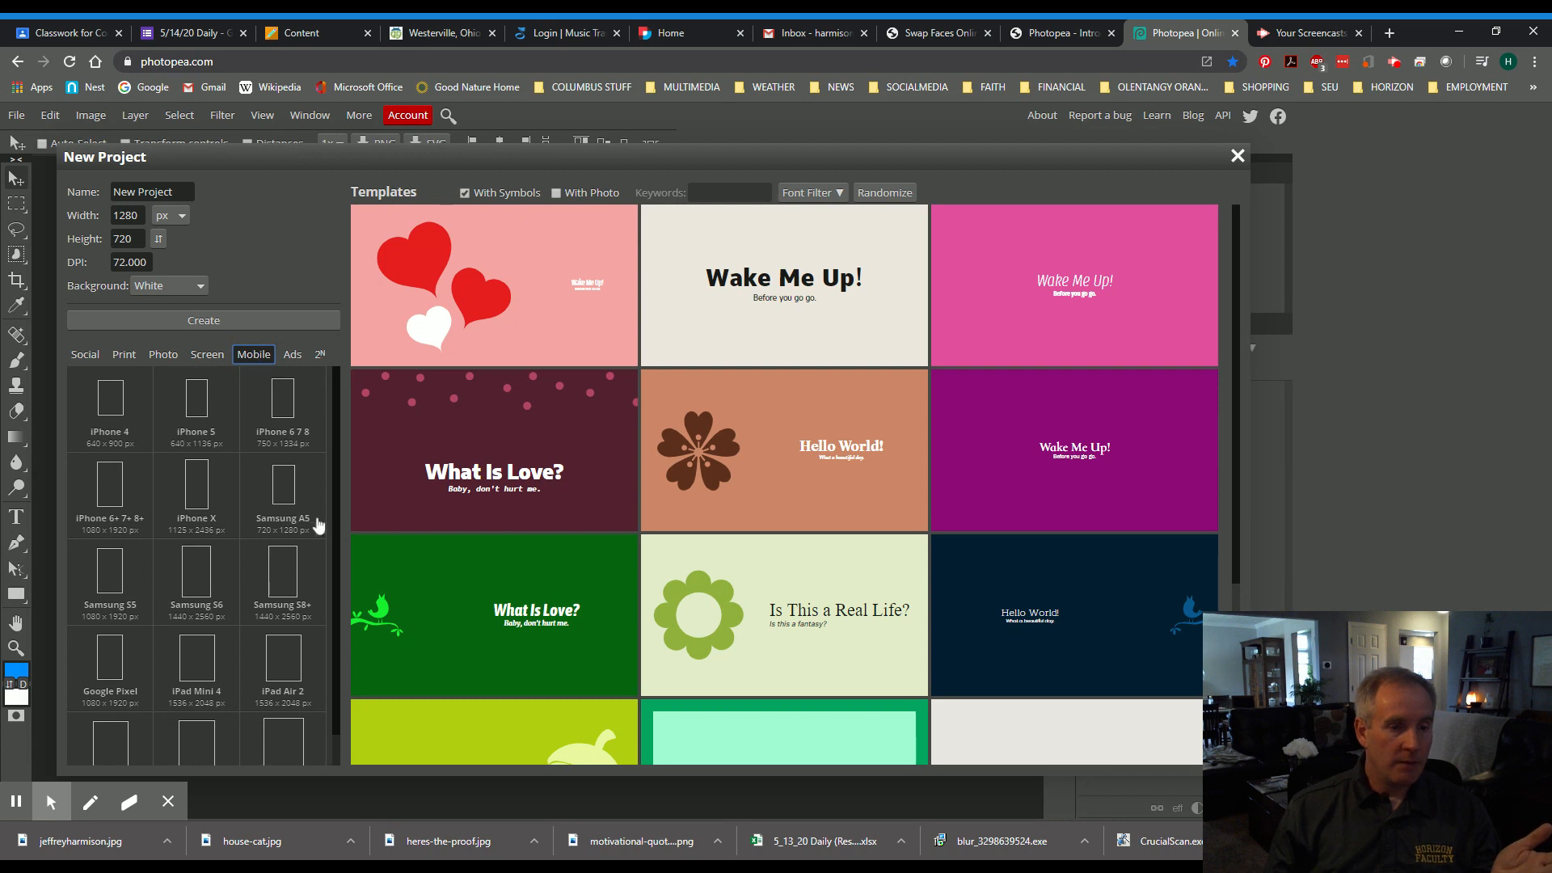
scroll(213, 598, "up", 2)
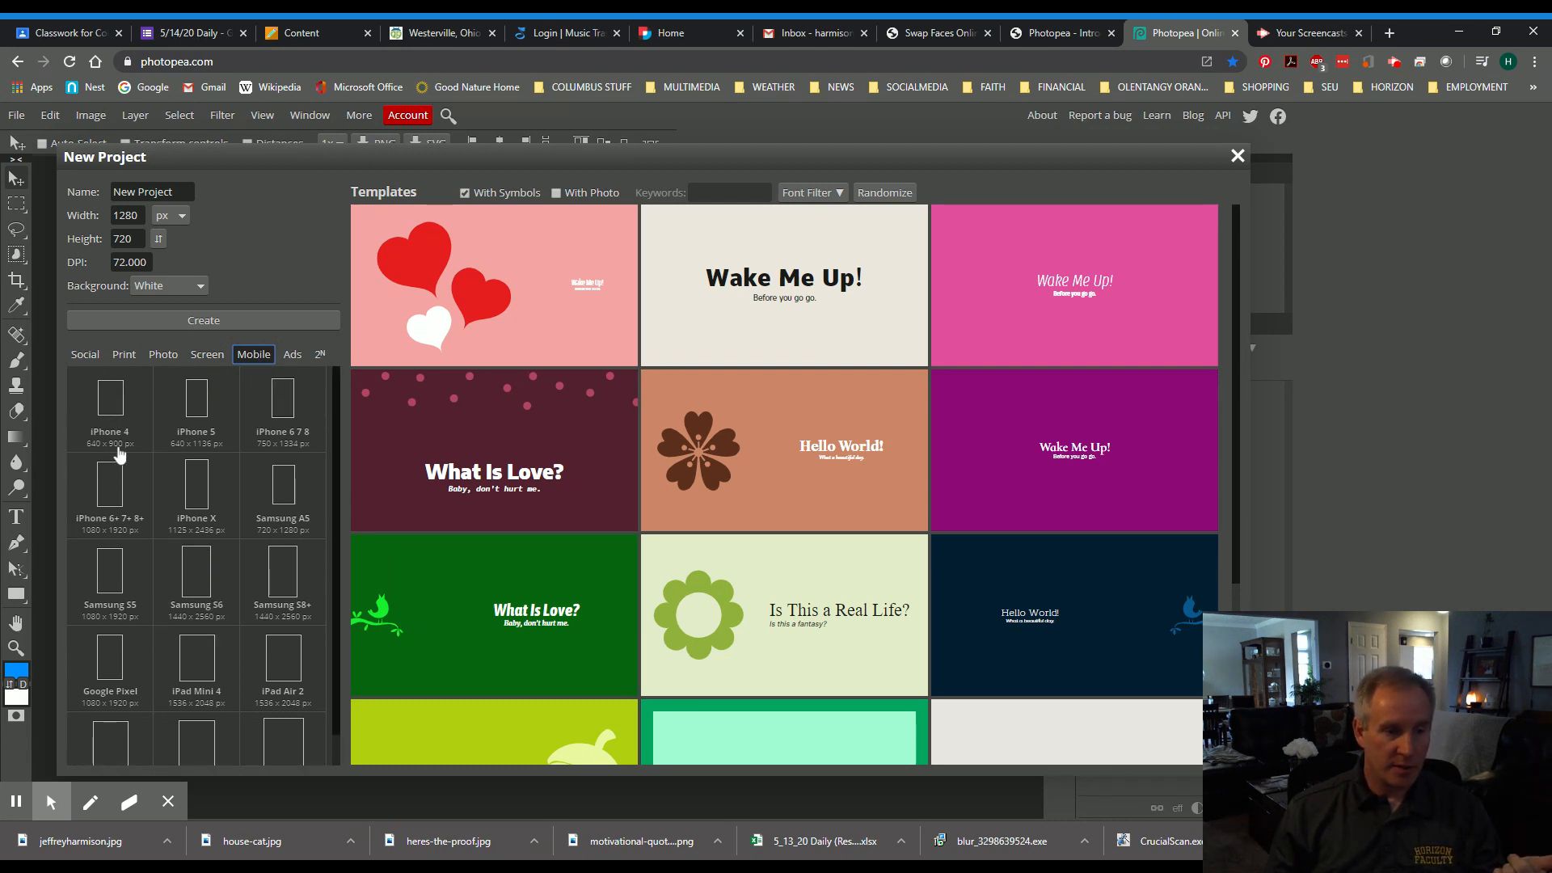
scroll(252, 652, "down", 1)
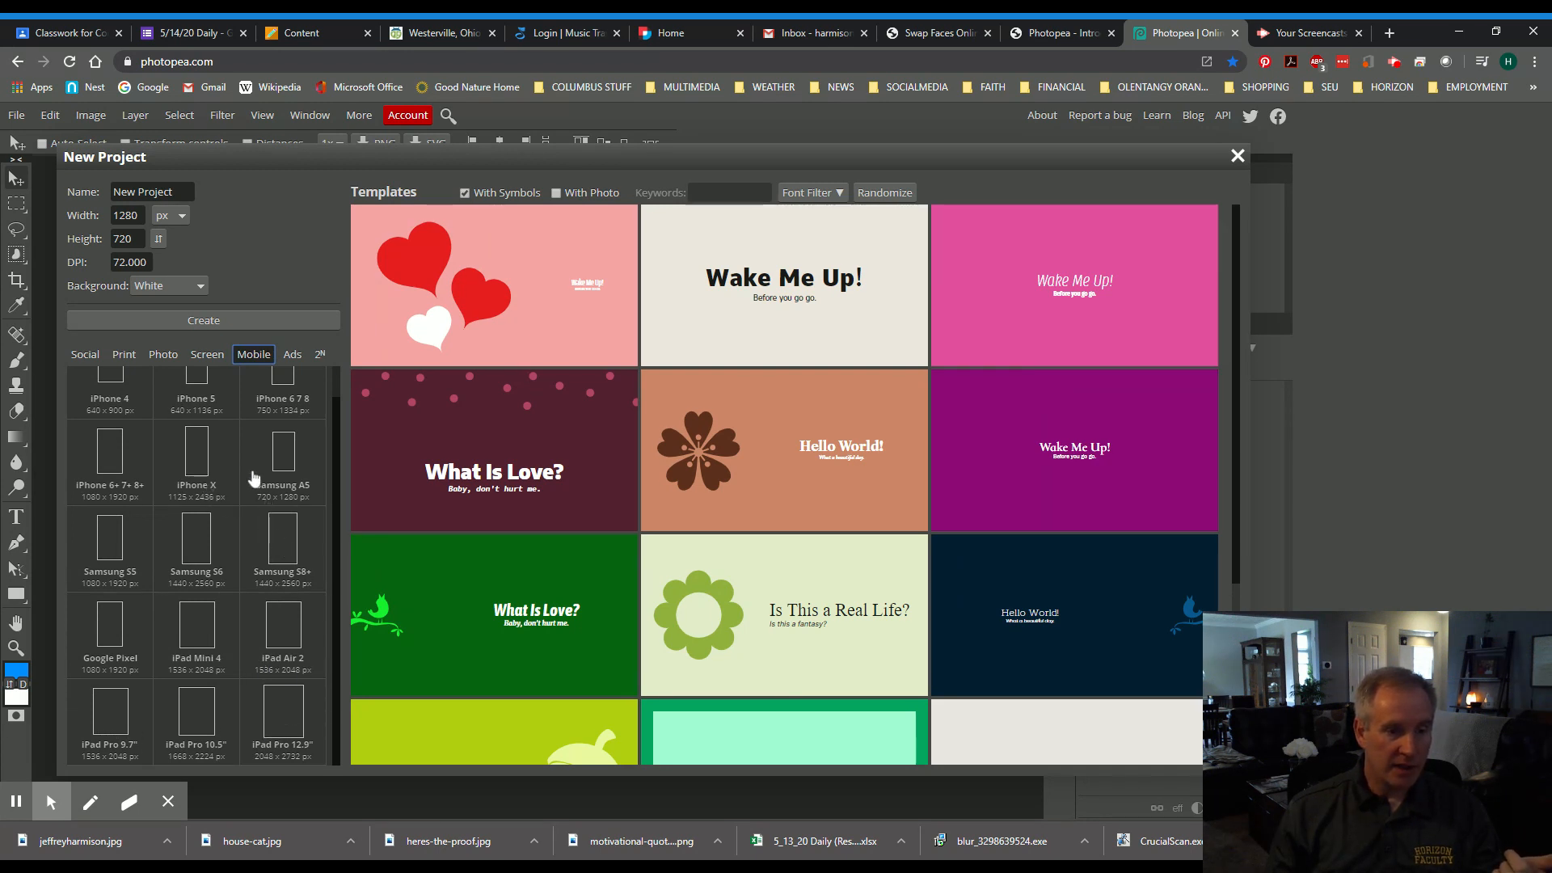
scroll(253, 485, "up", 1)
left_click(293, 354)
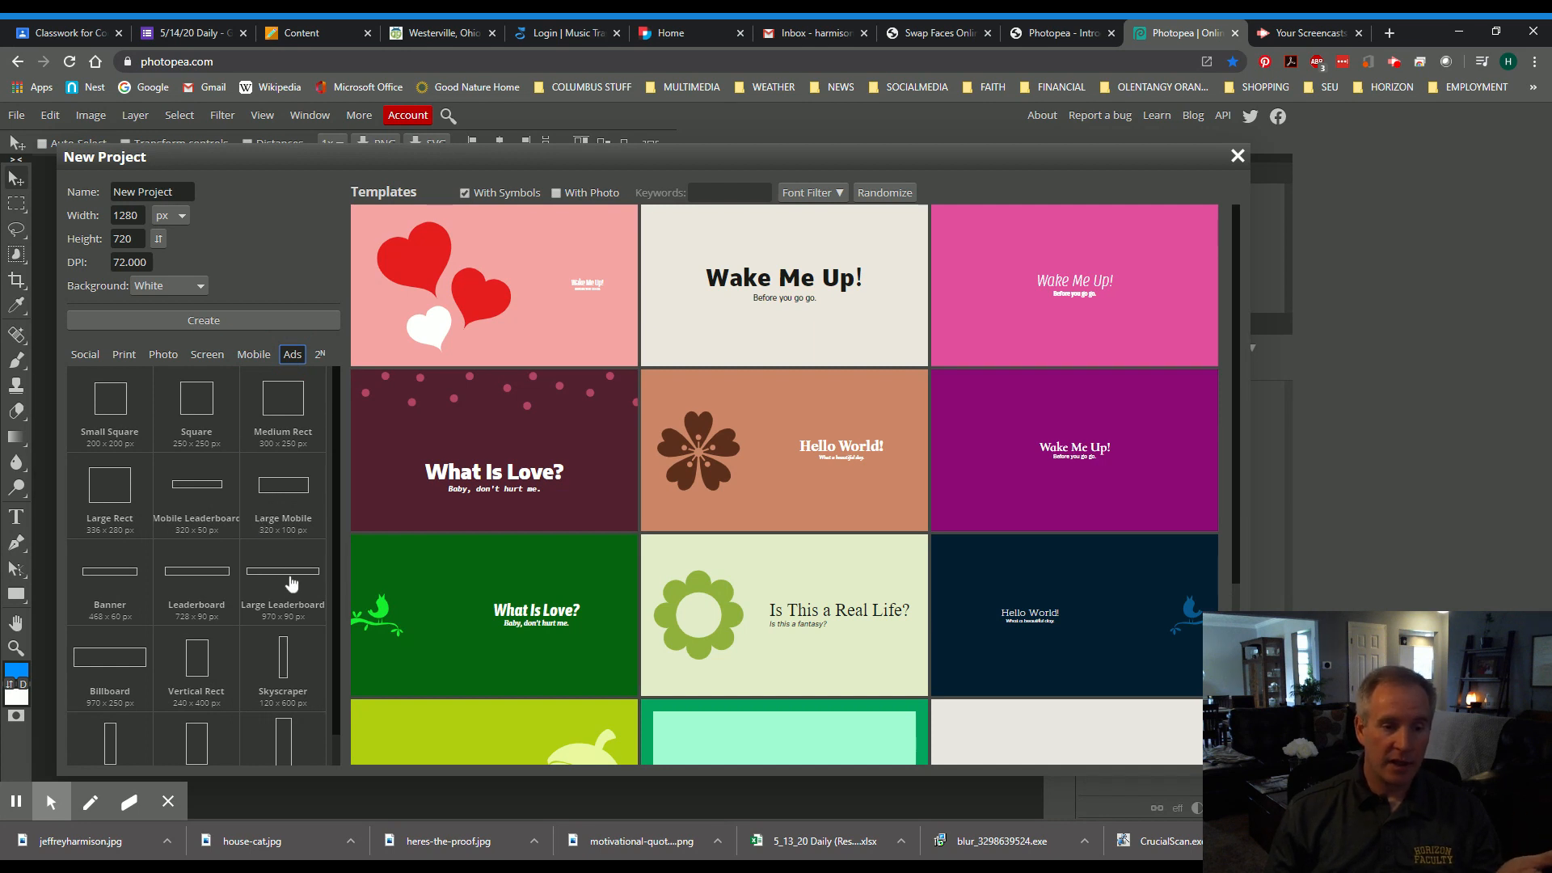
scroll(197, 656, "down", 1)
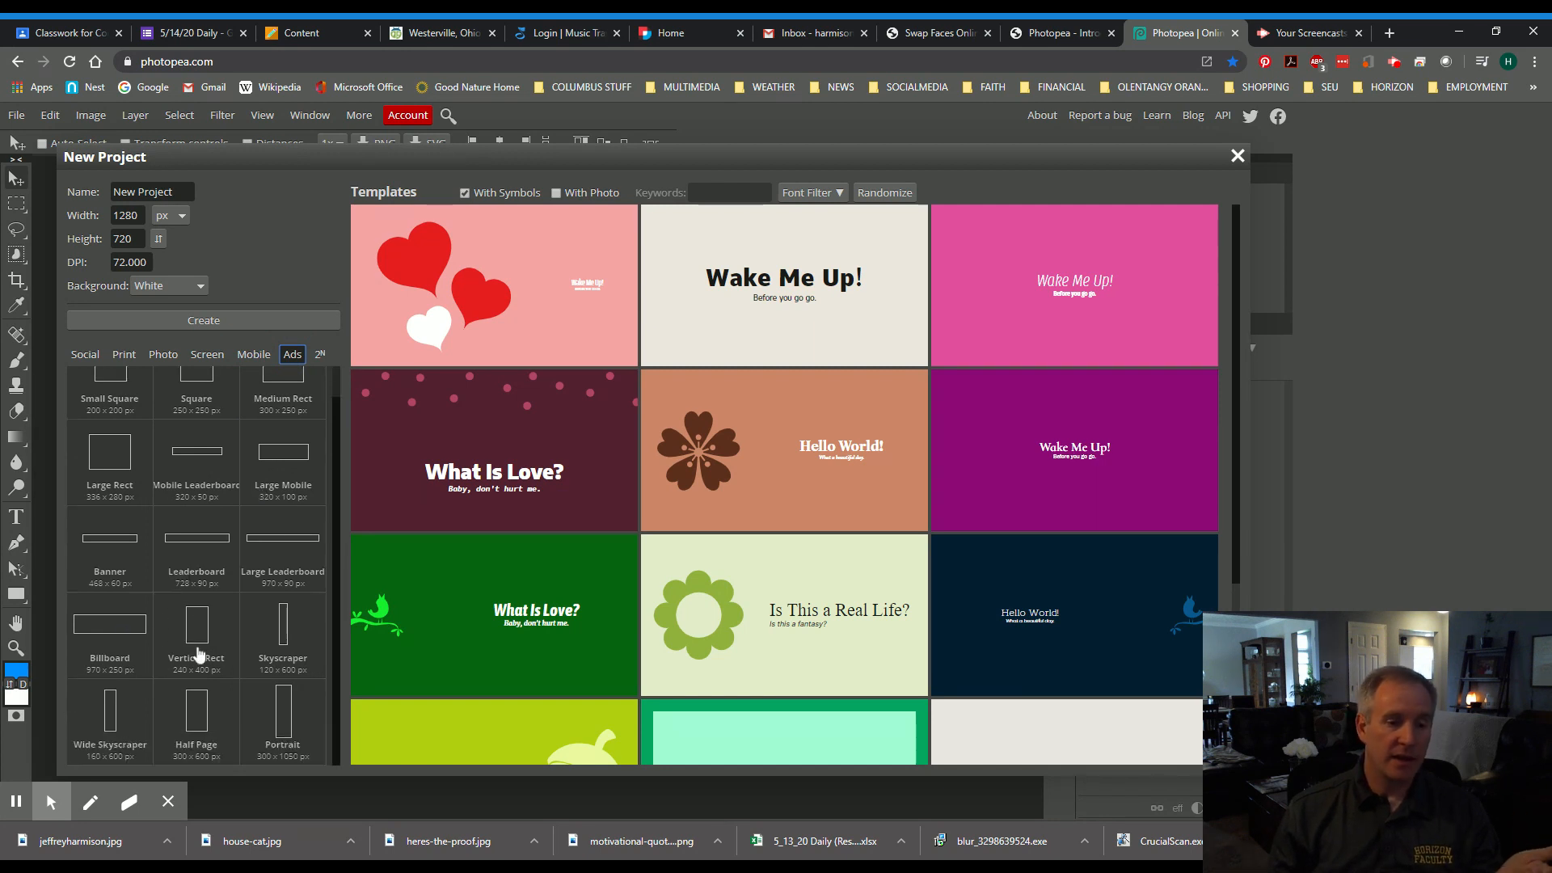
scroll(197, 647, "up", 1)
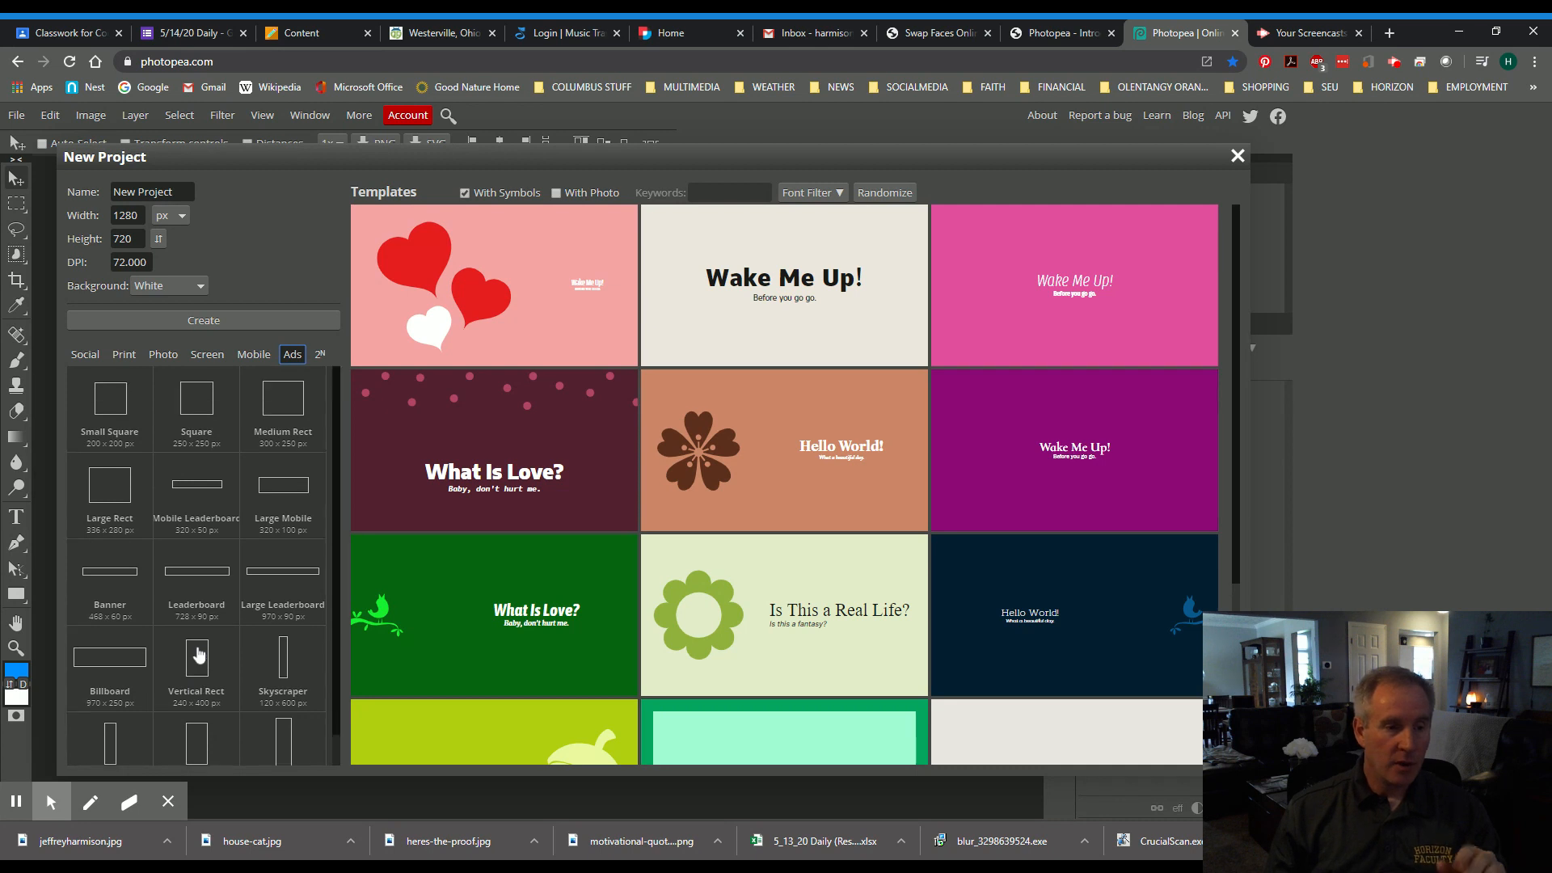
left_click(204, 365)
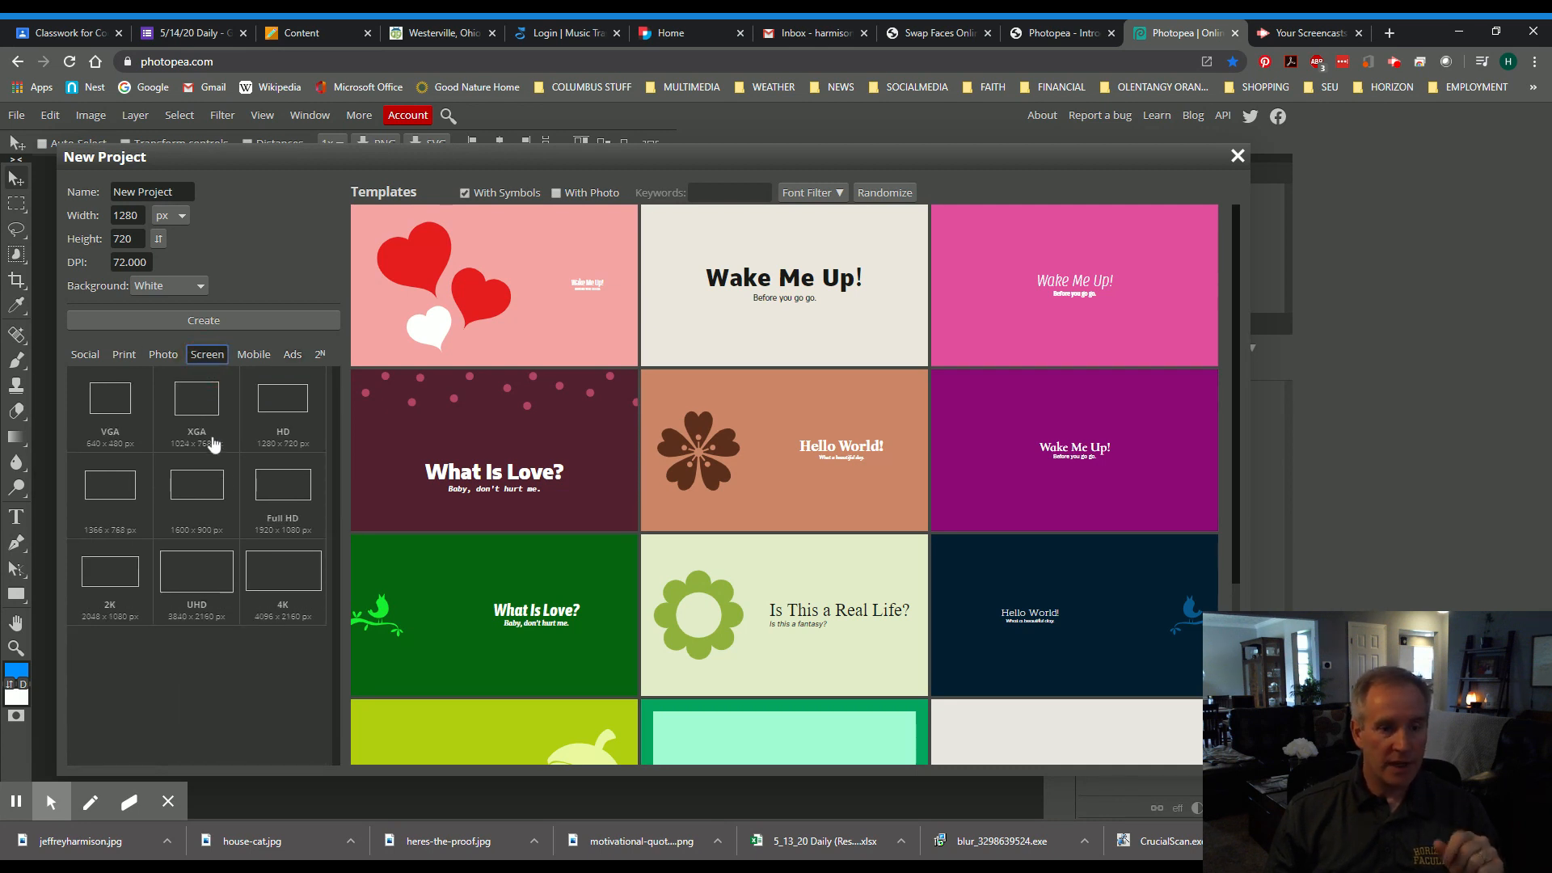
- Pick the Full HD 1920×1080 preset and create the blank white document
left_click(284, 496)
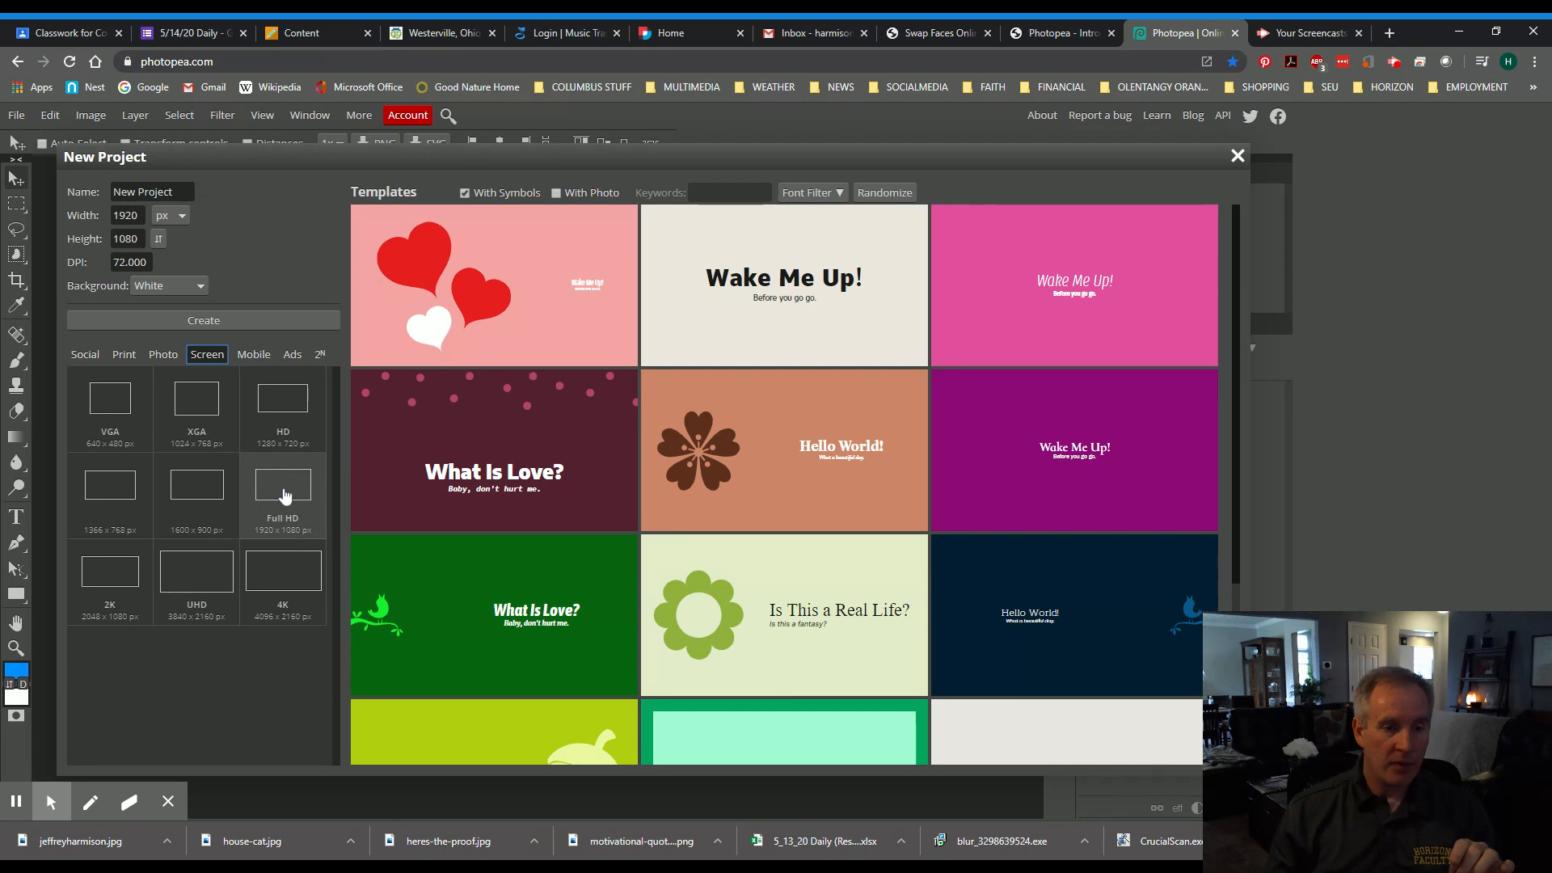
left_click(197, 325)
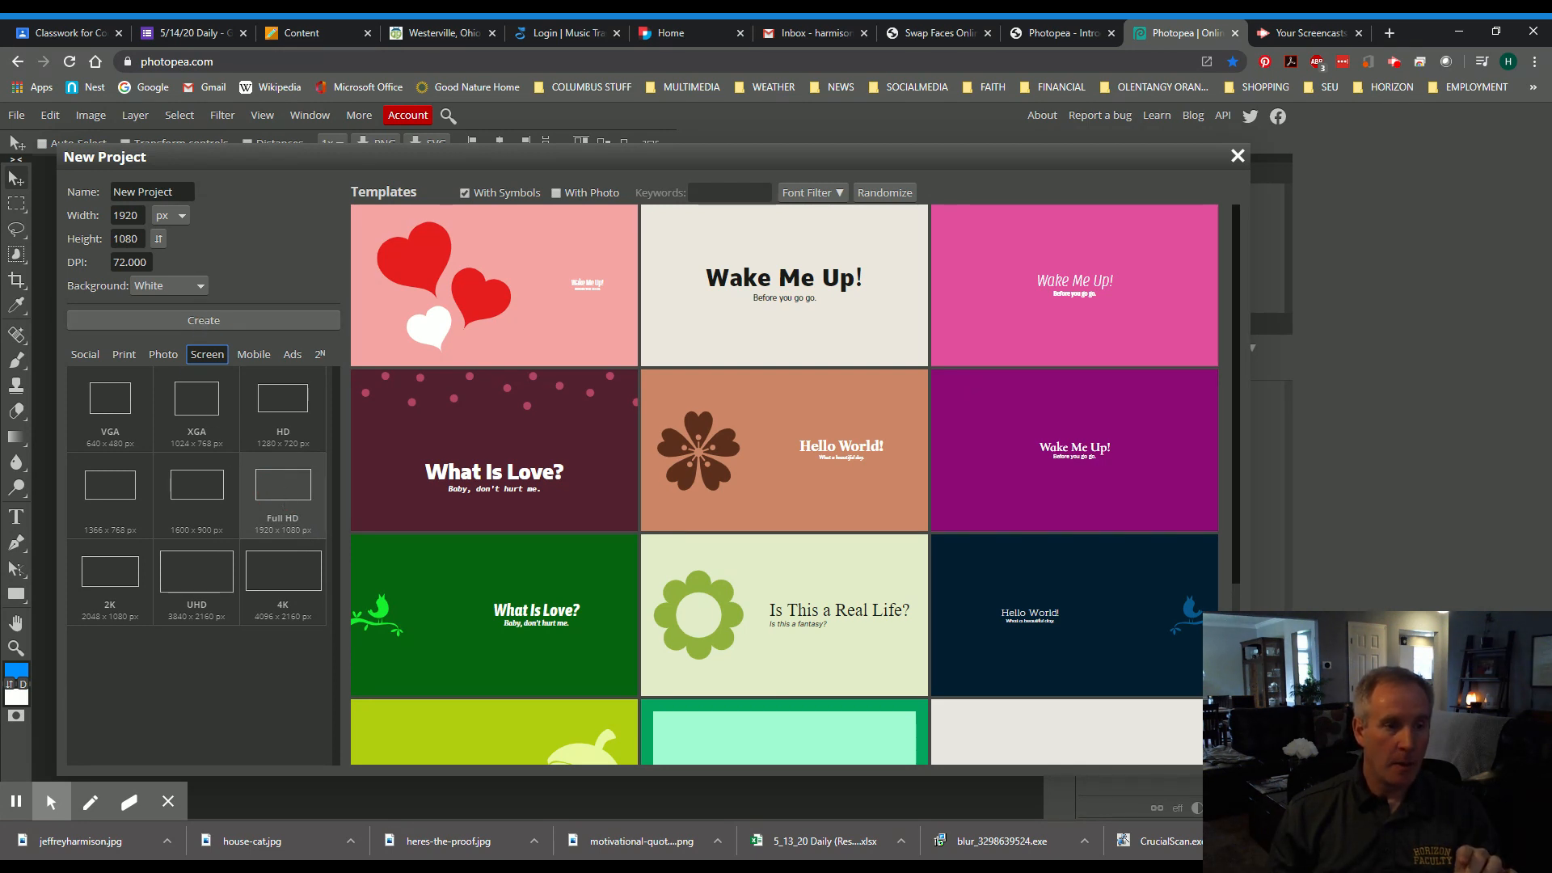
left_click(212, 322)
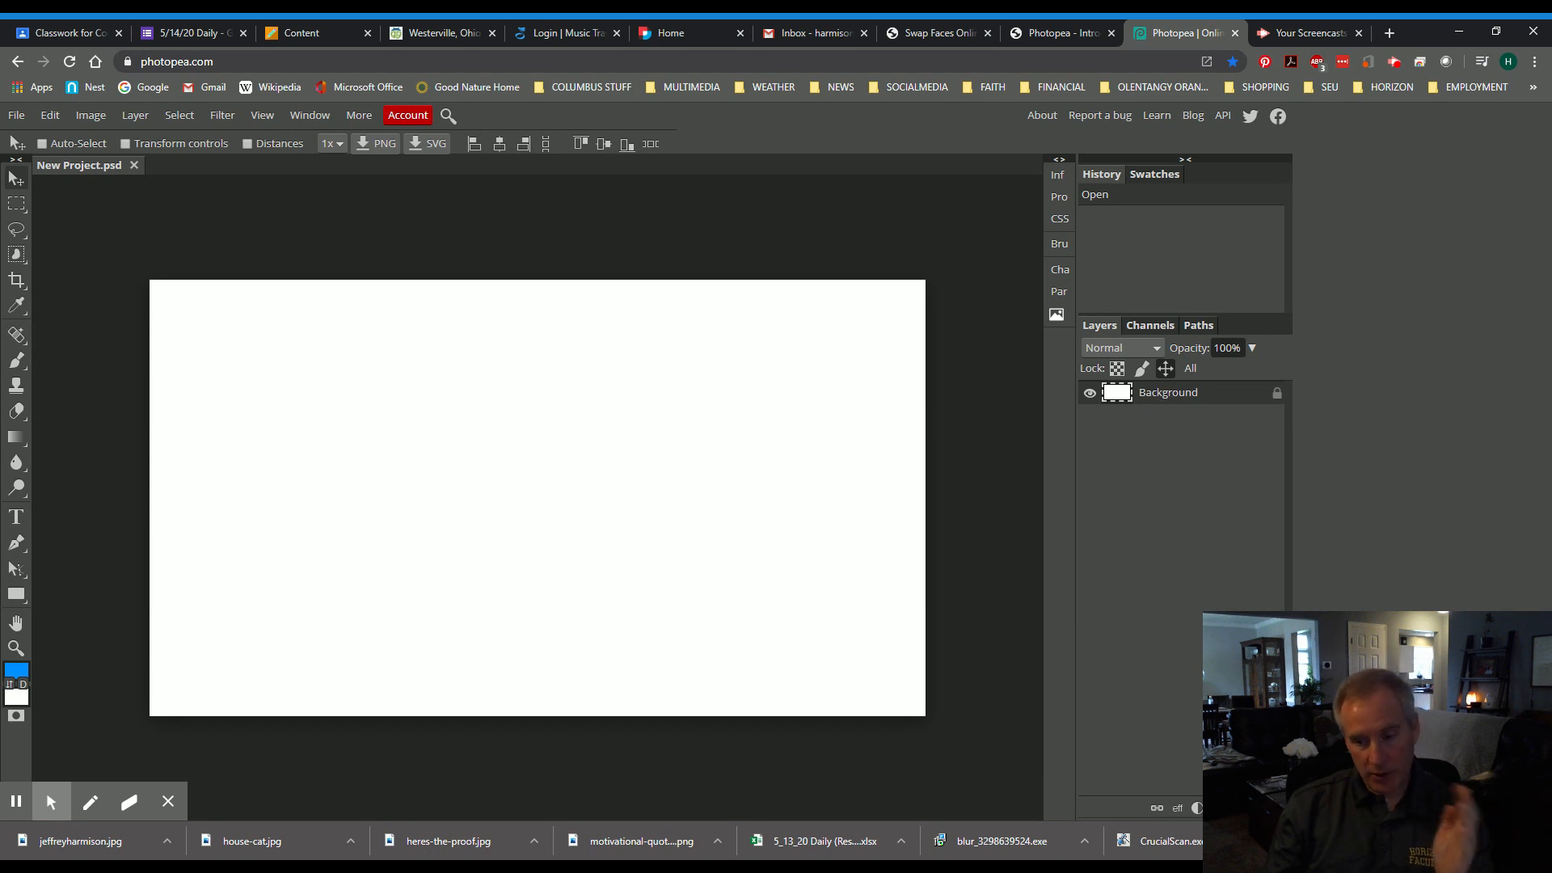
- Add a new empty Layer 1 and toggle the white Background's visibility off and on
key("ctrl+shift+n")
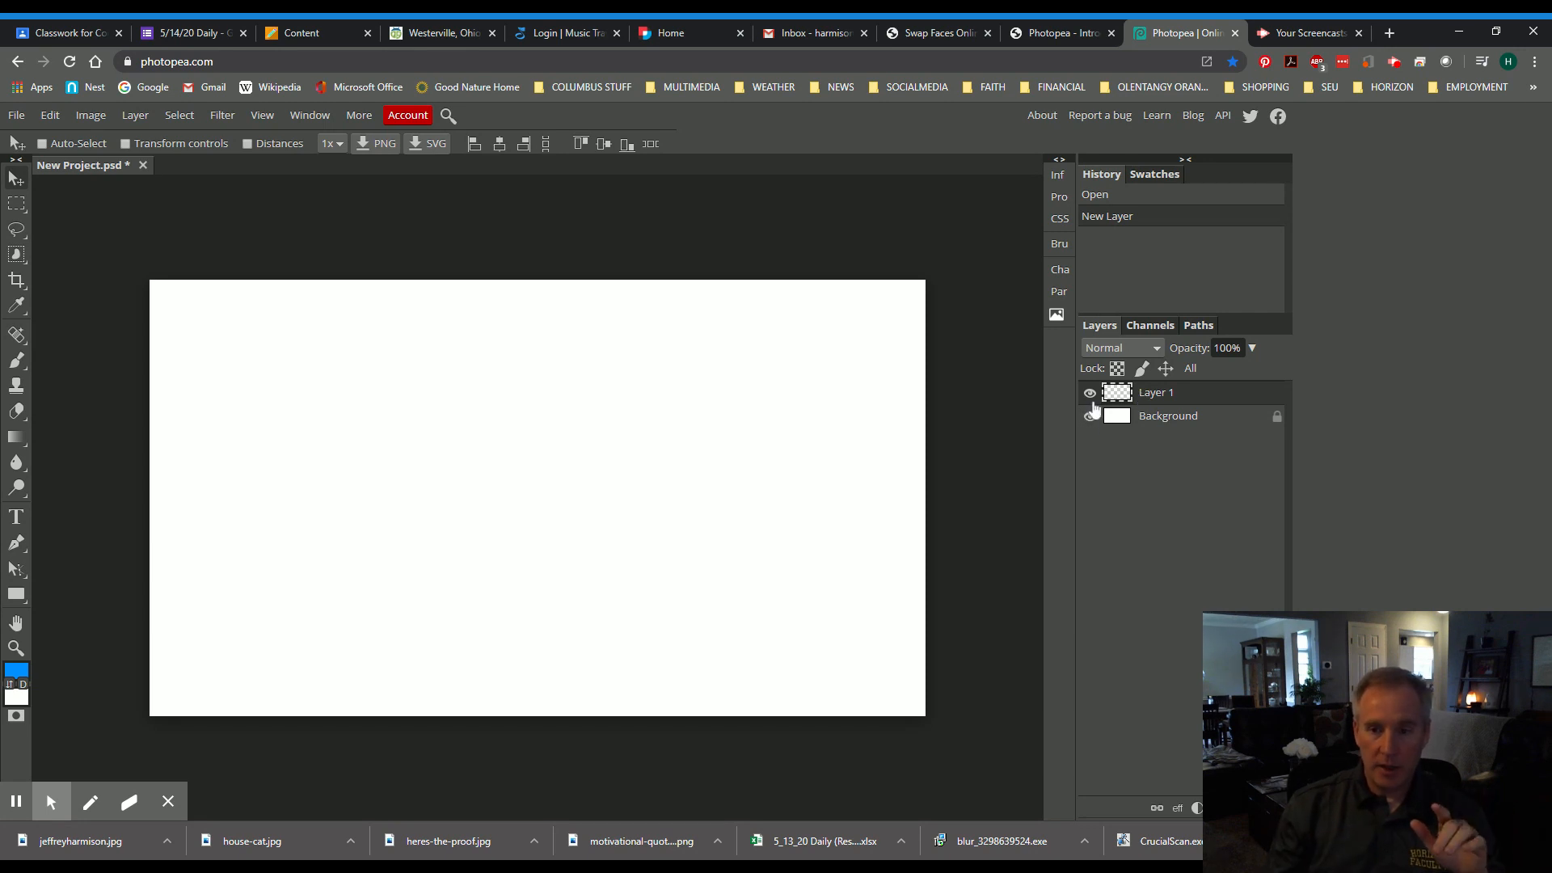
left_click(1091, 416)
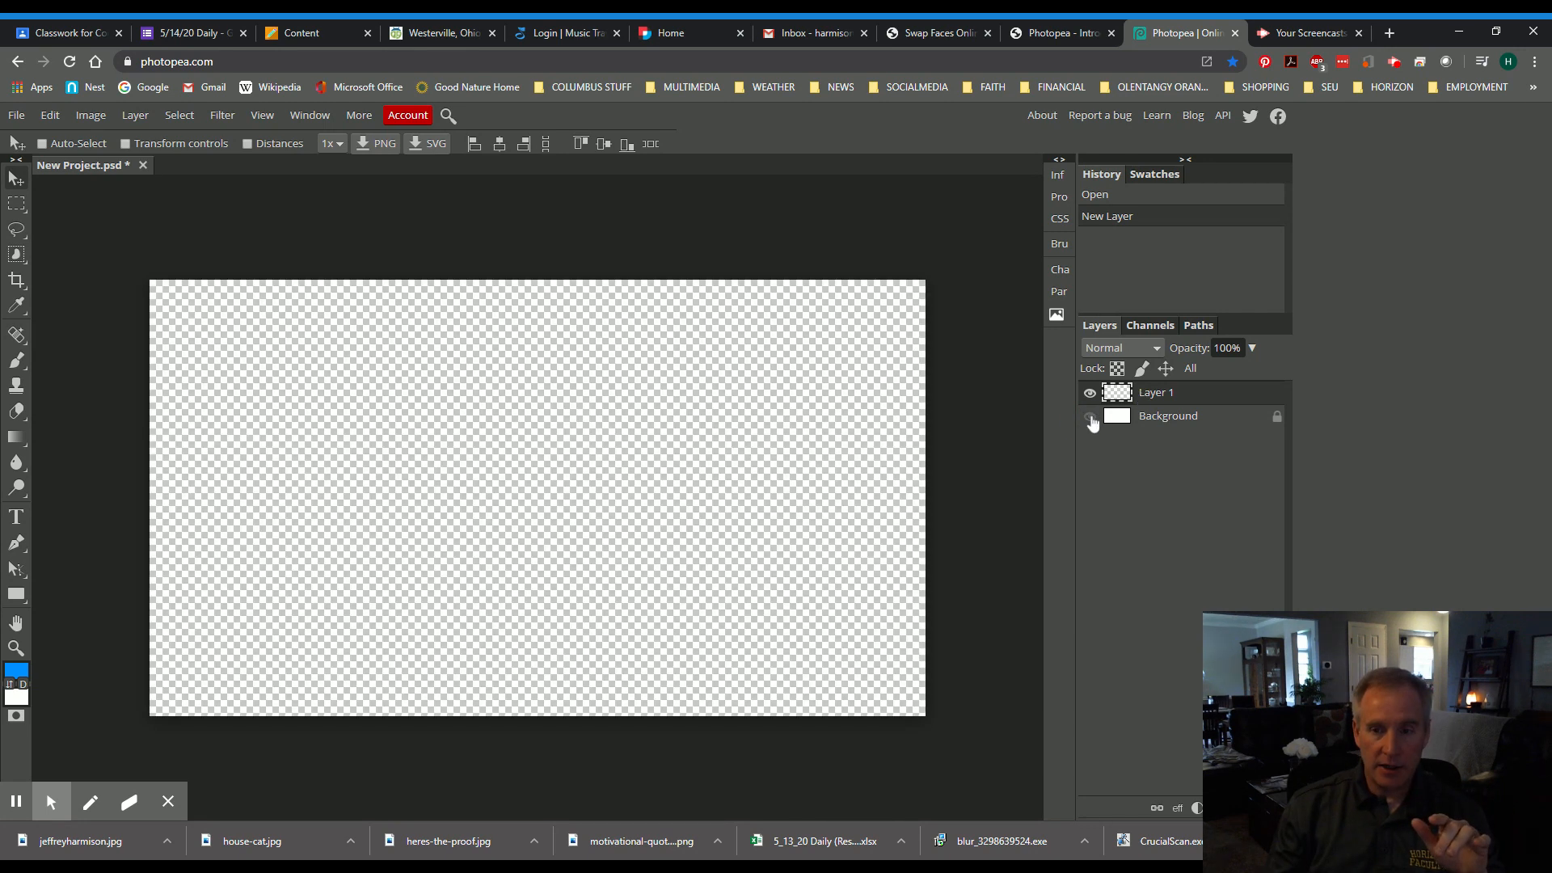
left_click(1091, 416)
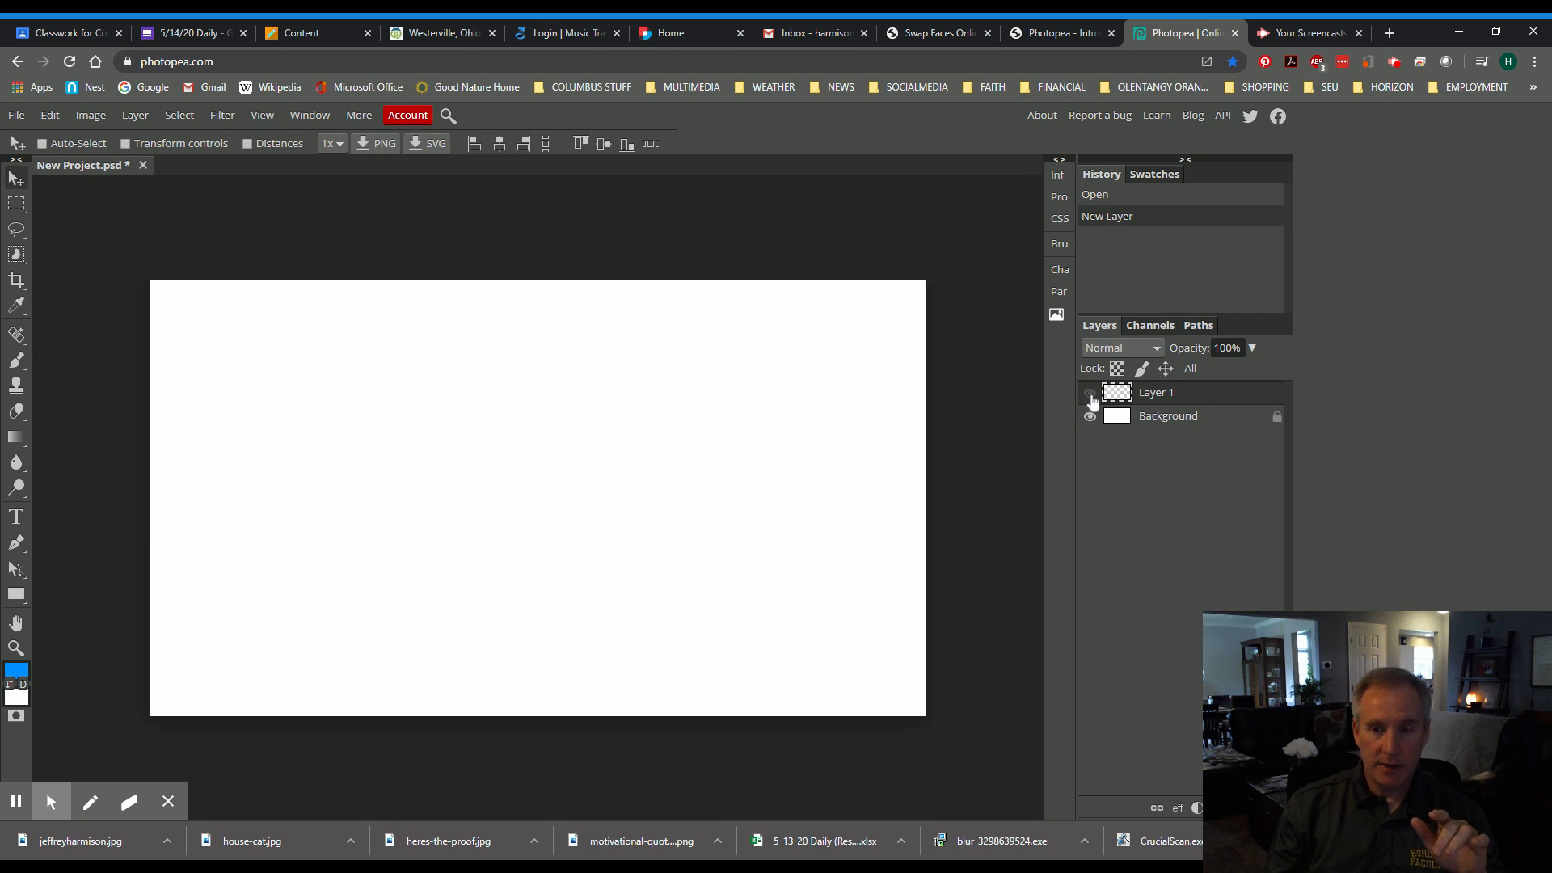
left_click(1091, 418)
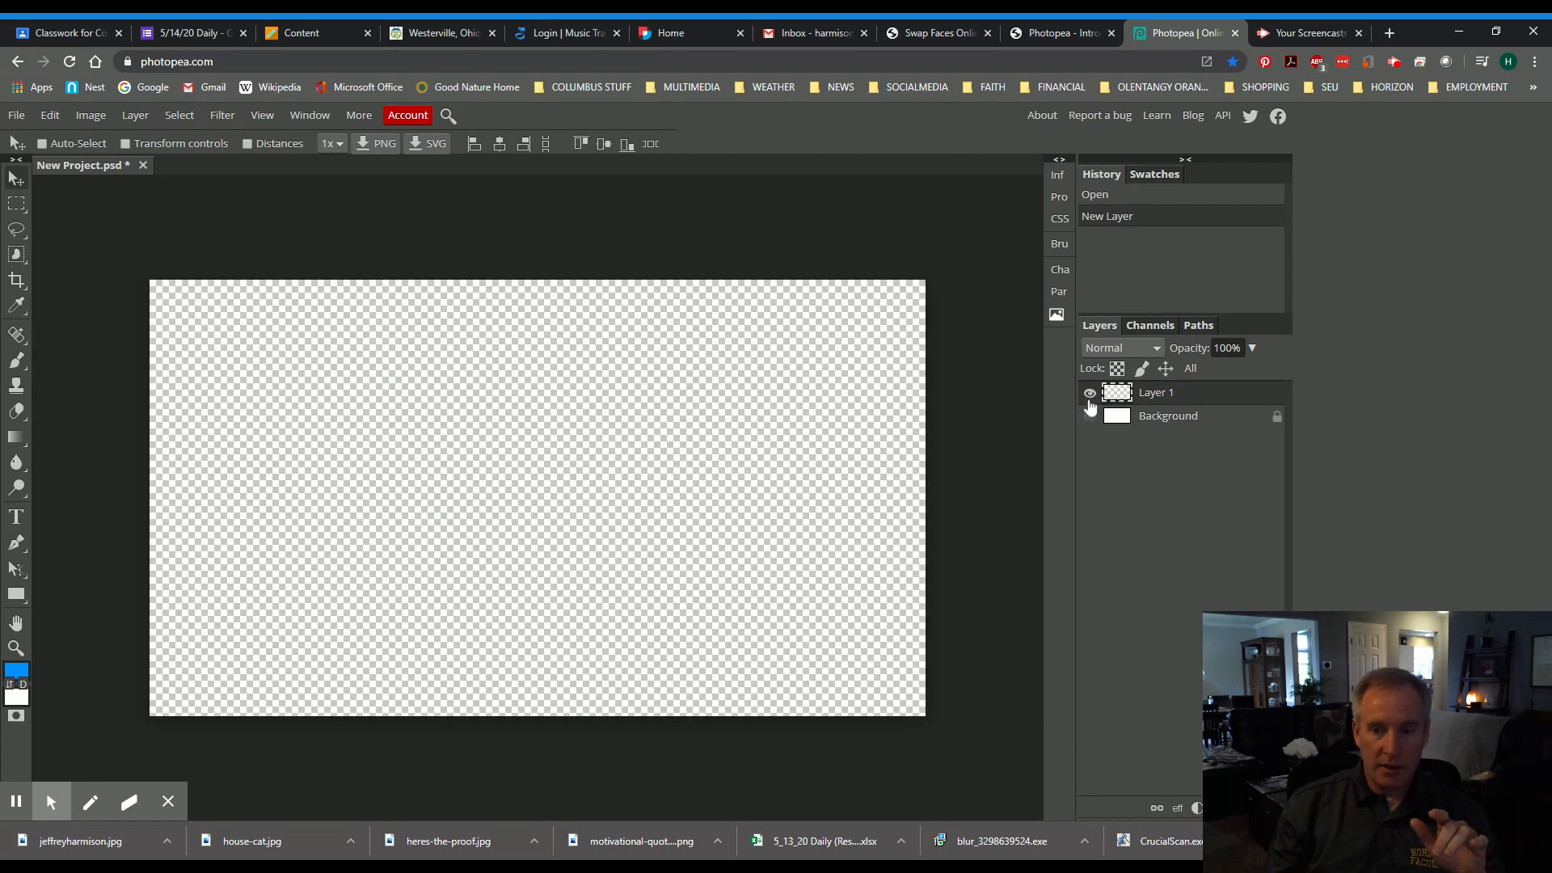
left_click(1090, 417)
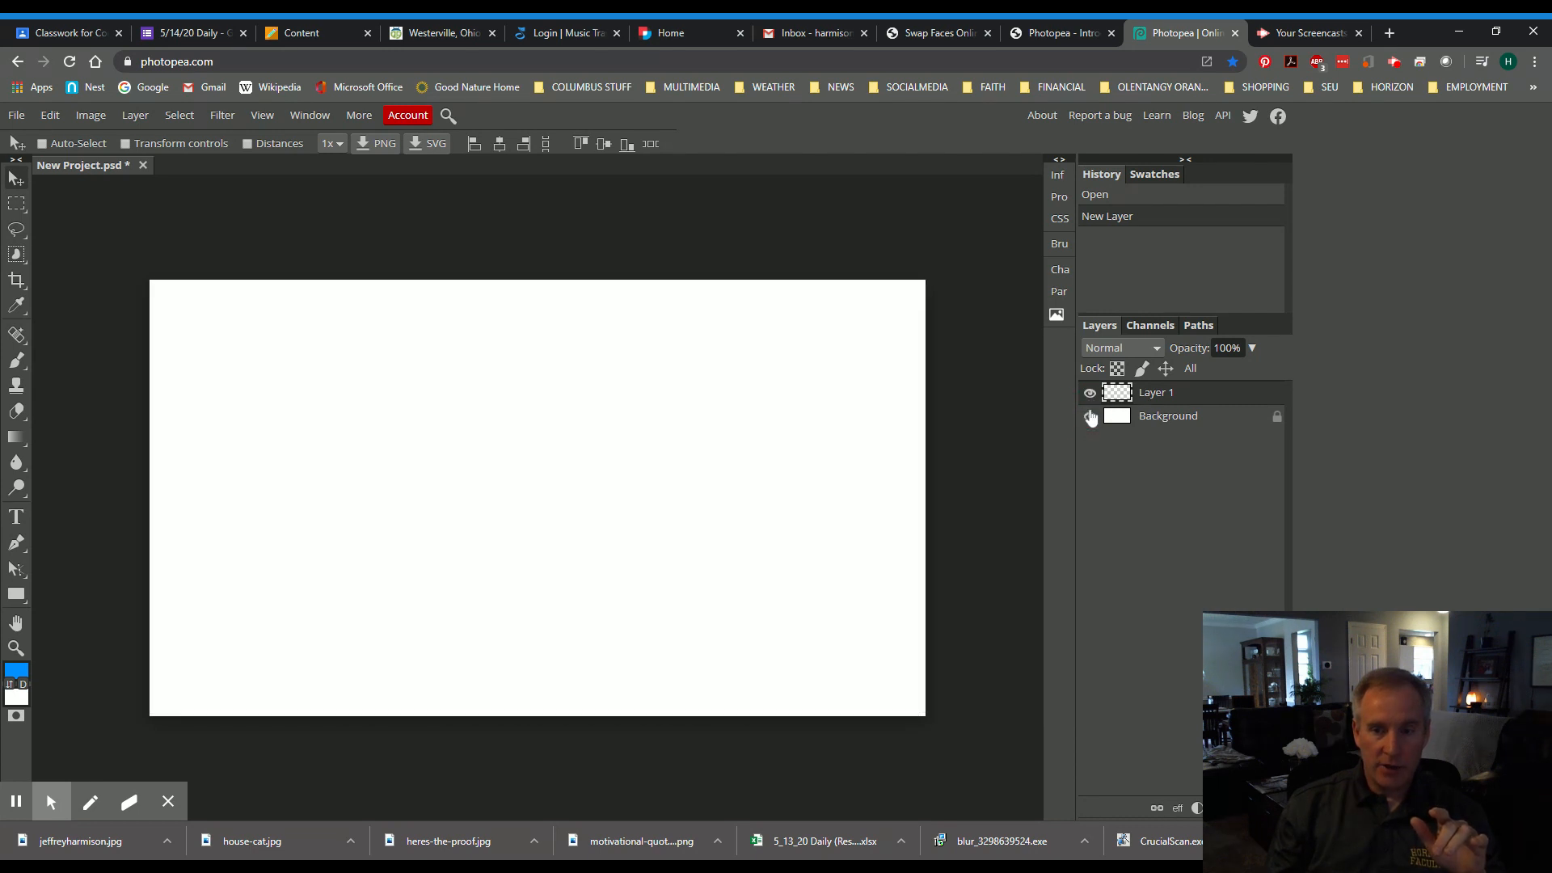
- Adjust Layer 1's opacity slider, leaving it at 100%, and switch to the Type tool
left_click(1252, 349)
mouse_move(1255, 370)
left_mouse_down()
mouse_move(1180, 388)
mouse_move(1257, 388)
left_mouse_up()
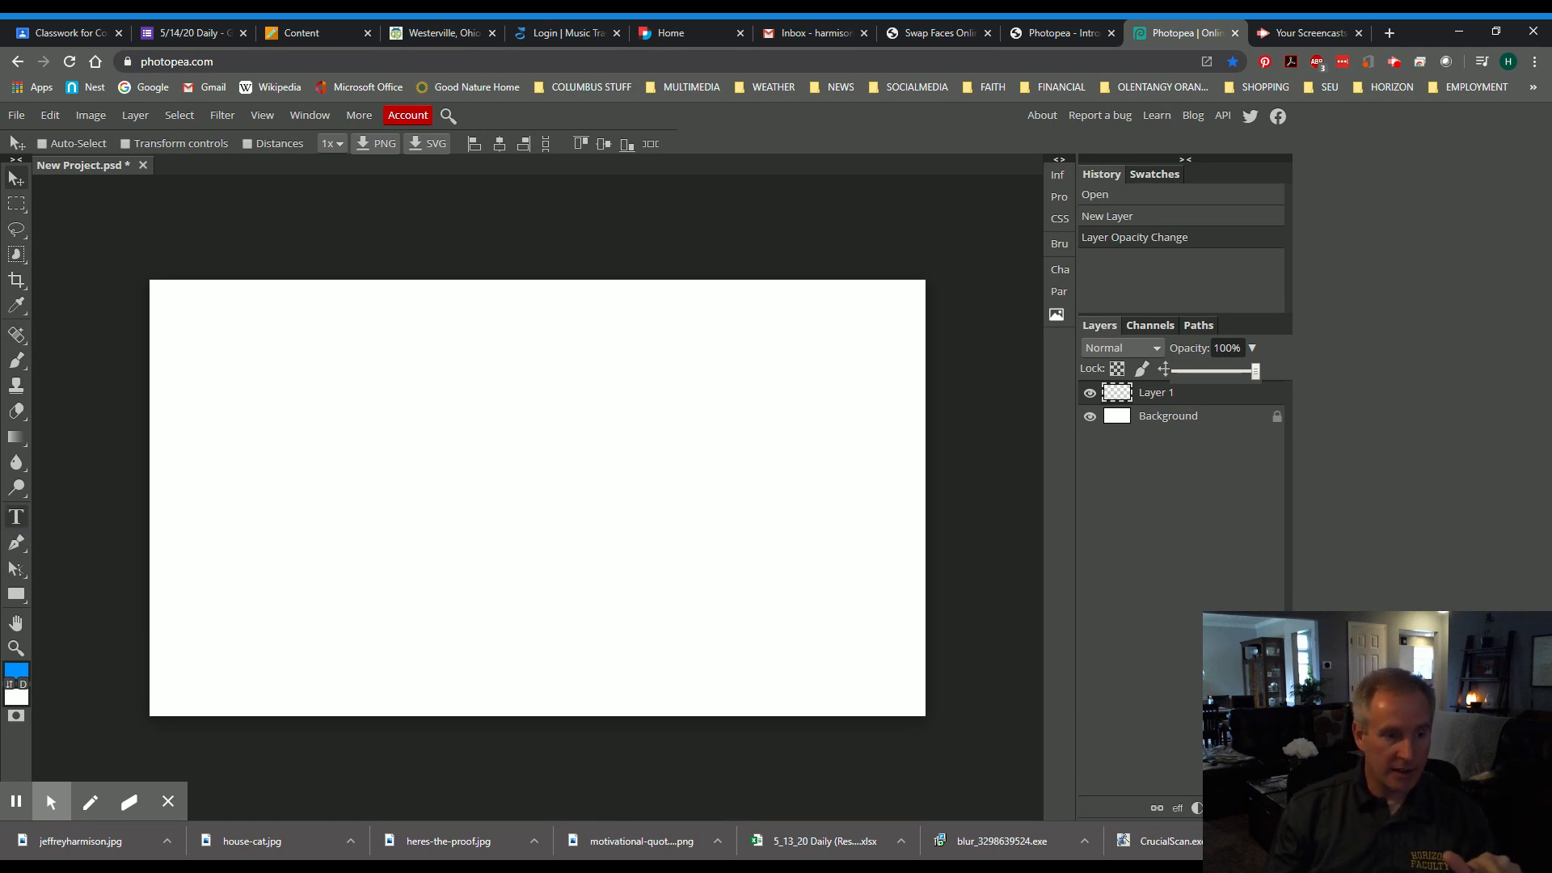
left_click(16, 517)
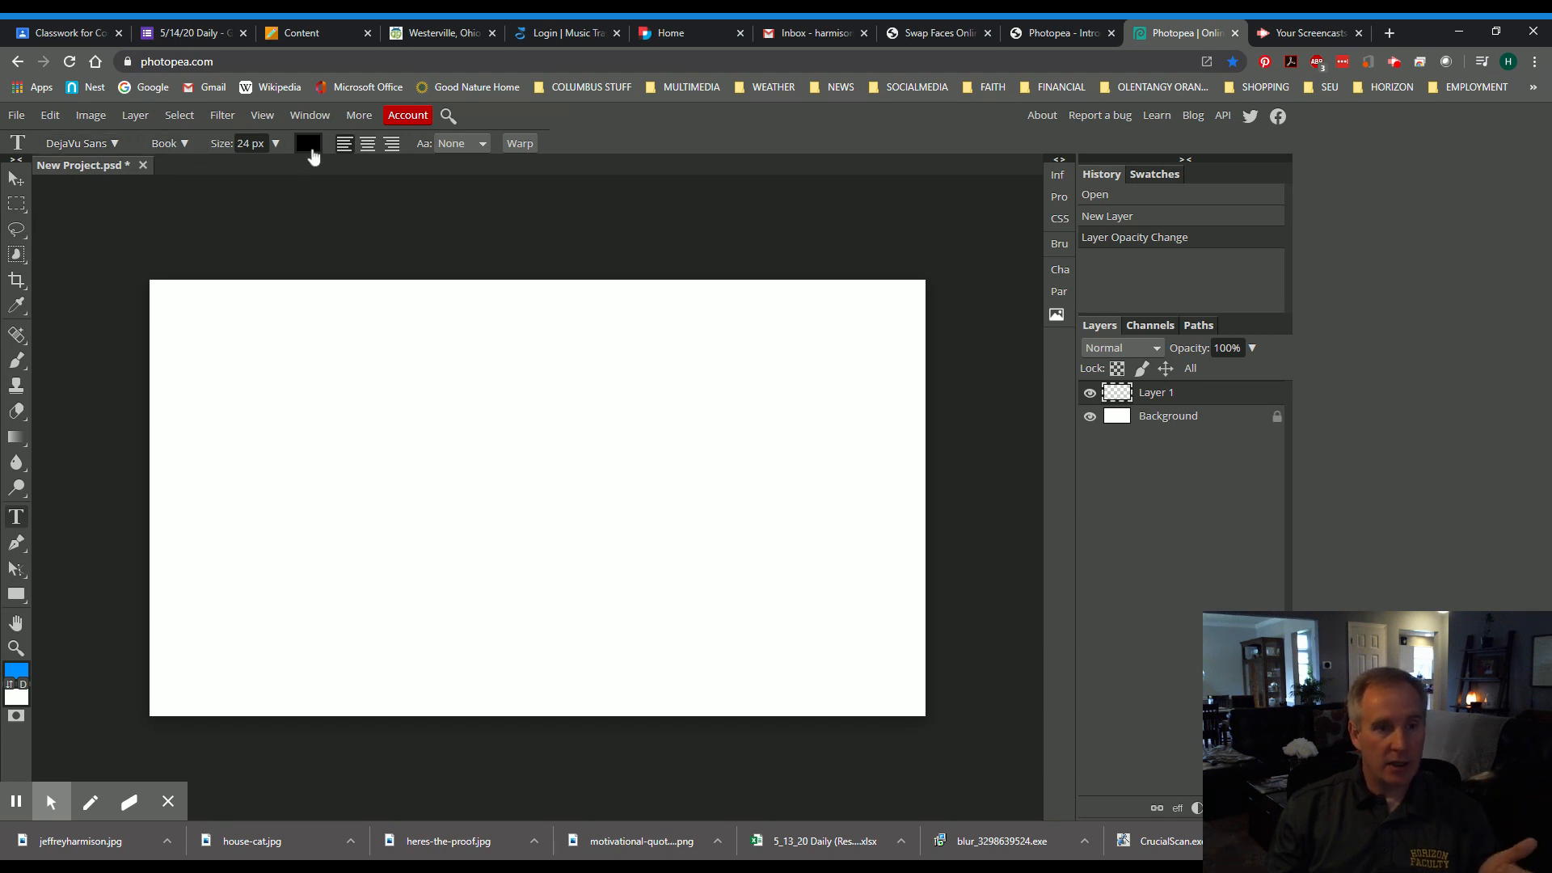
- Choose the Edo font from the font list
left_click(116, 147)
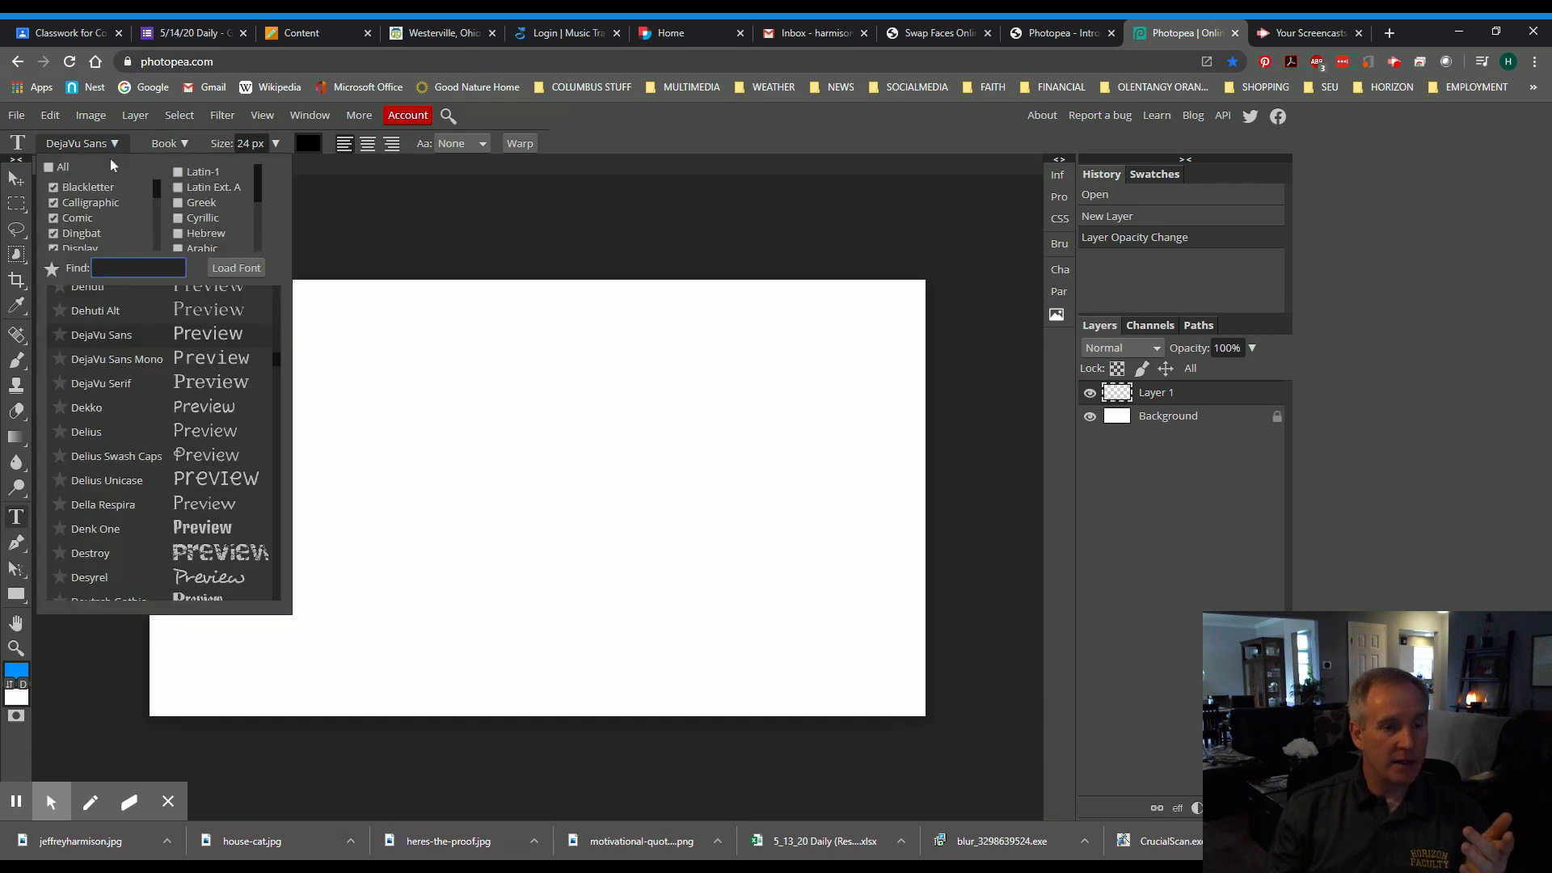
scroll(177, 453, "down", 5)
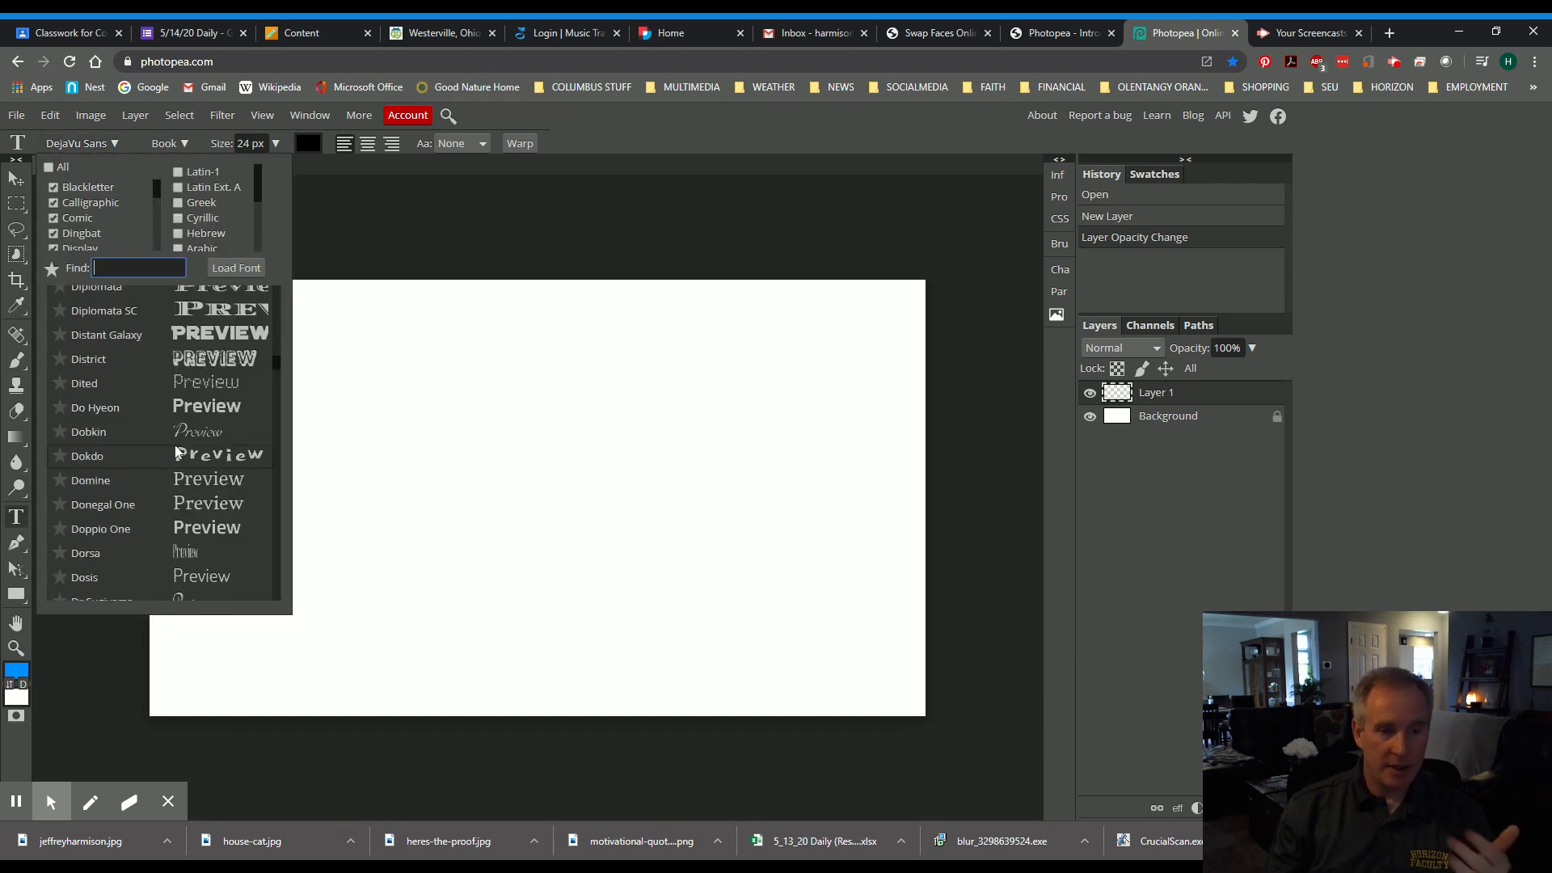
scroll(190, 457, "down", 5)
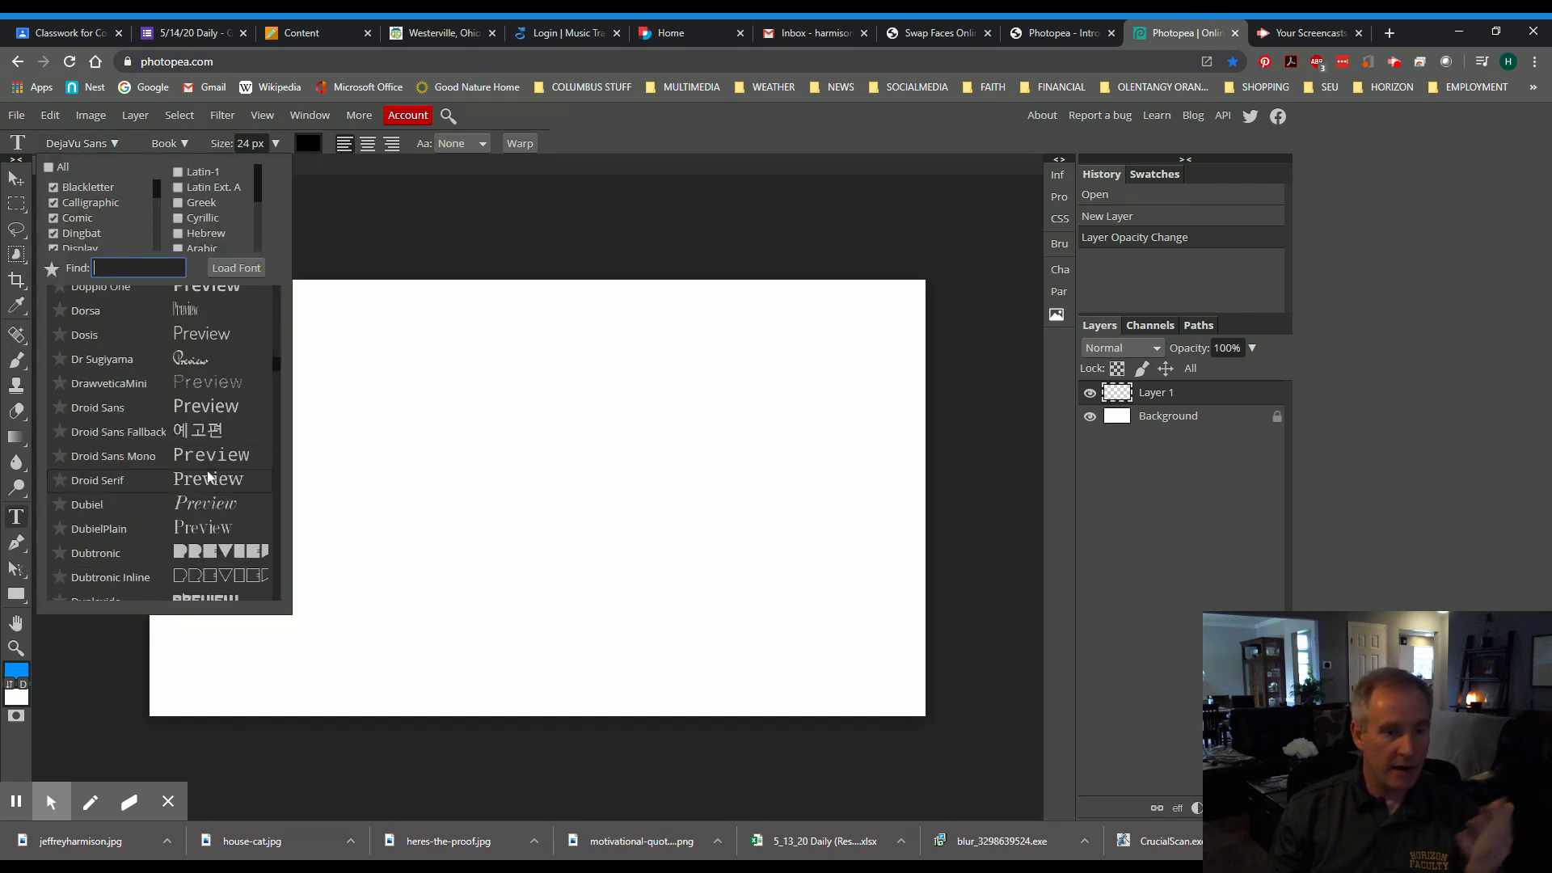
scroll(209, 493, "down", 8)
scroll(209, 495, "down", 5)
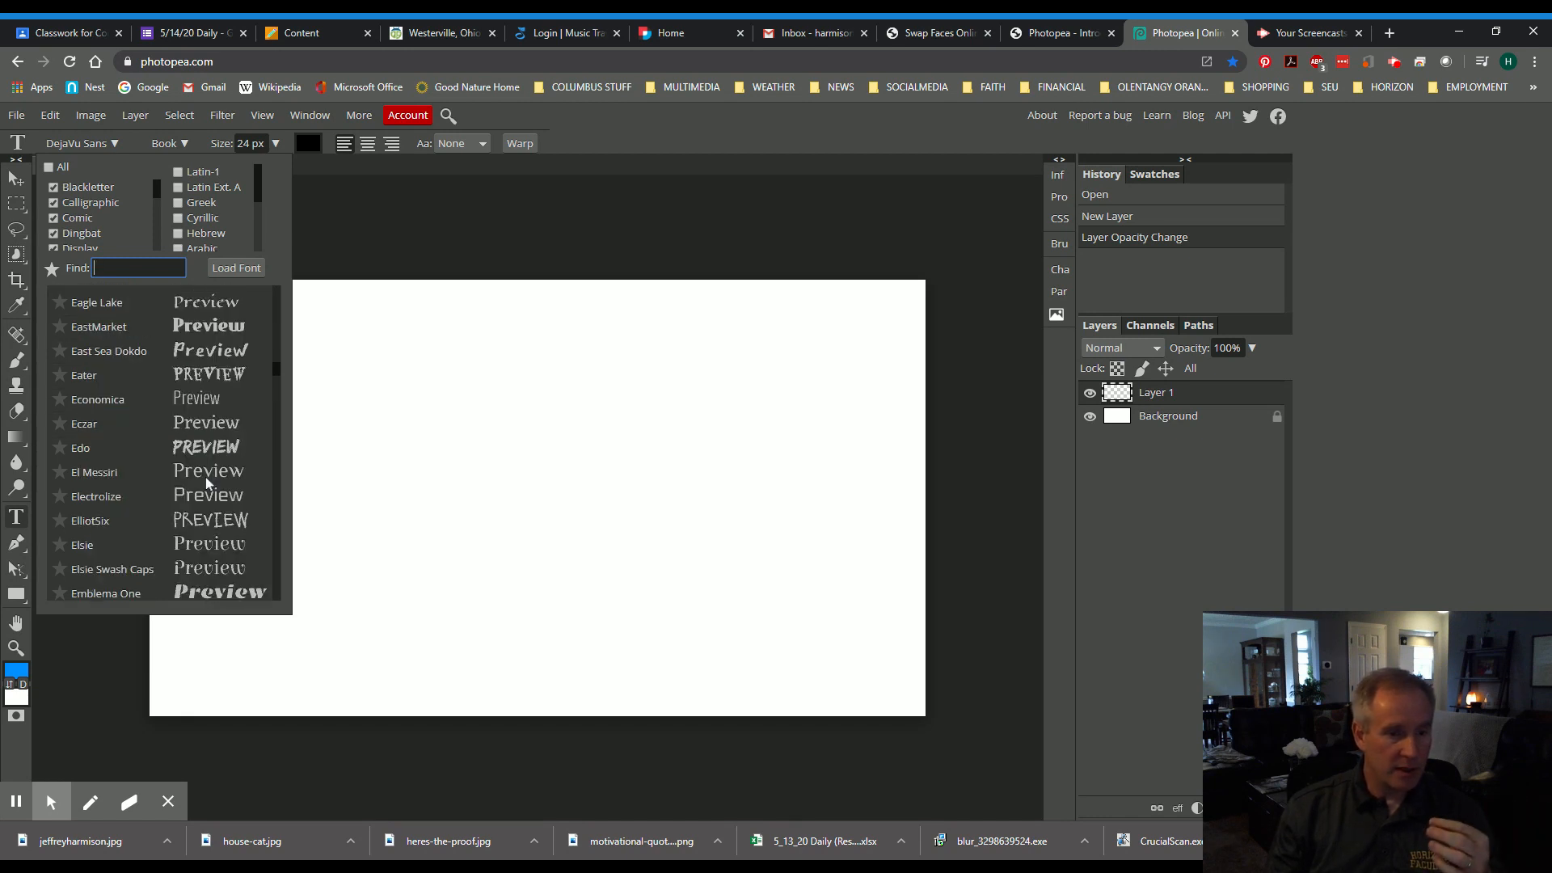
left_click(209, 455)
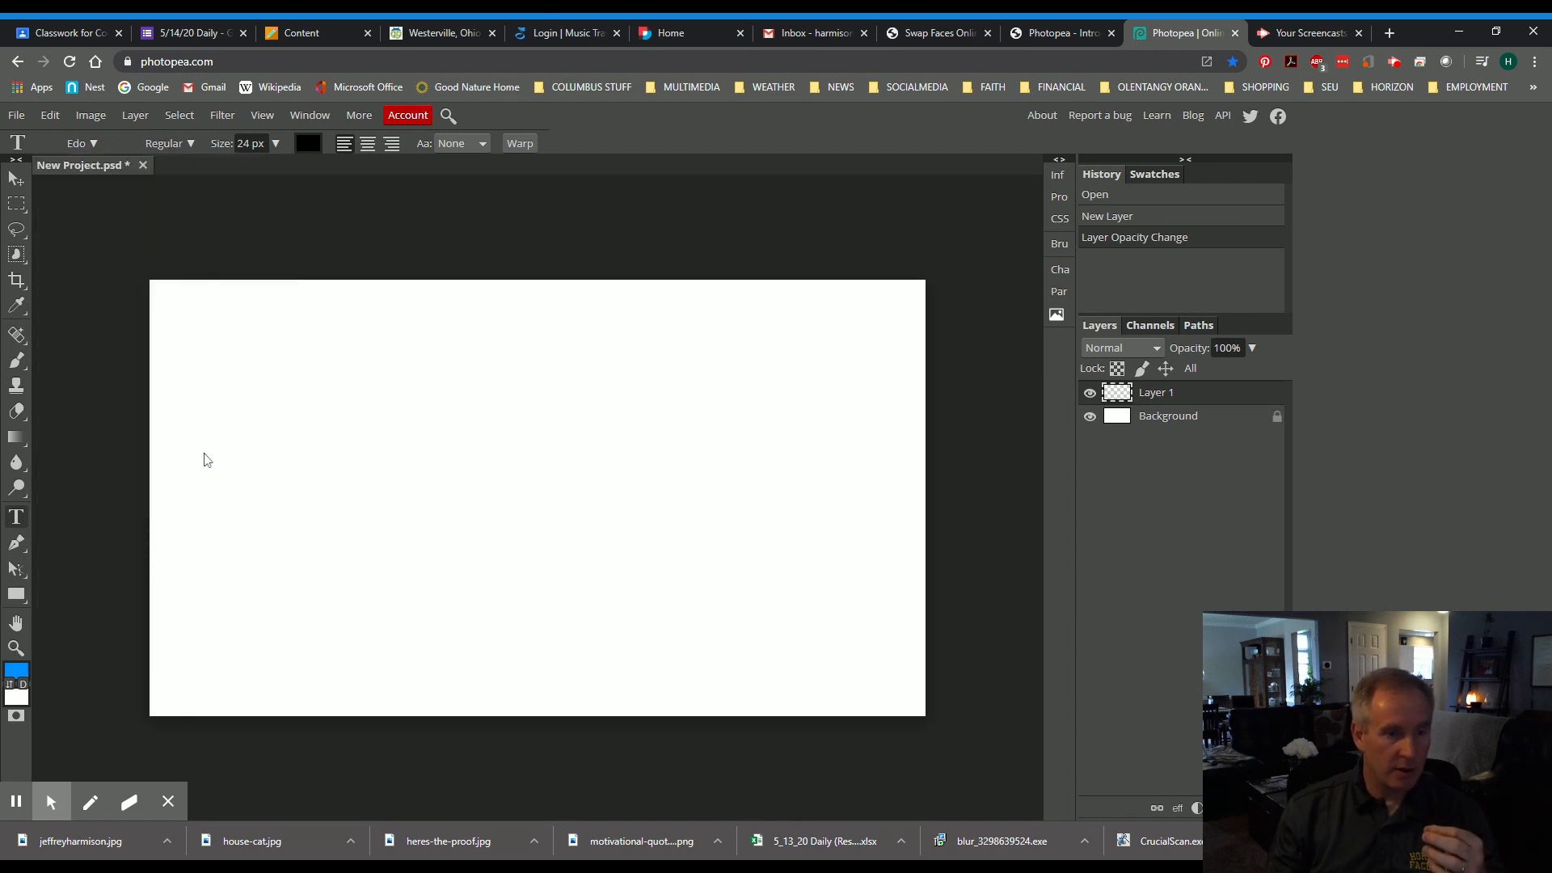
- Raise the text size from 24 px to 99 px and bring up the font style choices
left_click(277, 147)
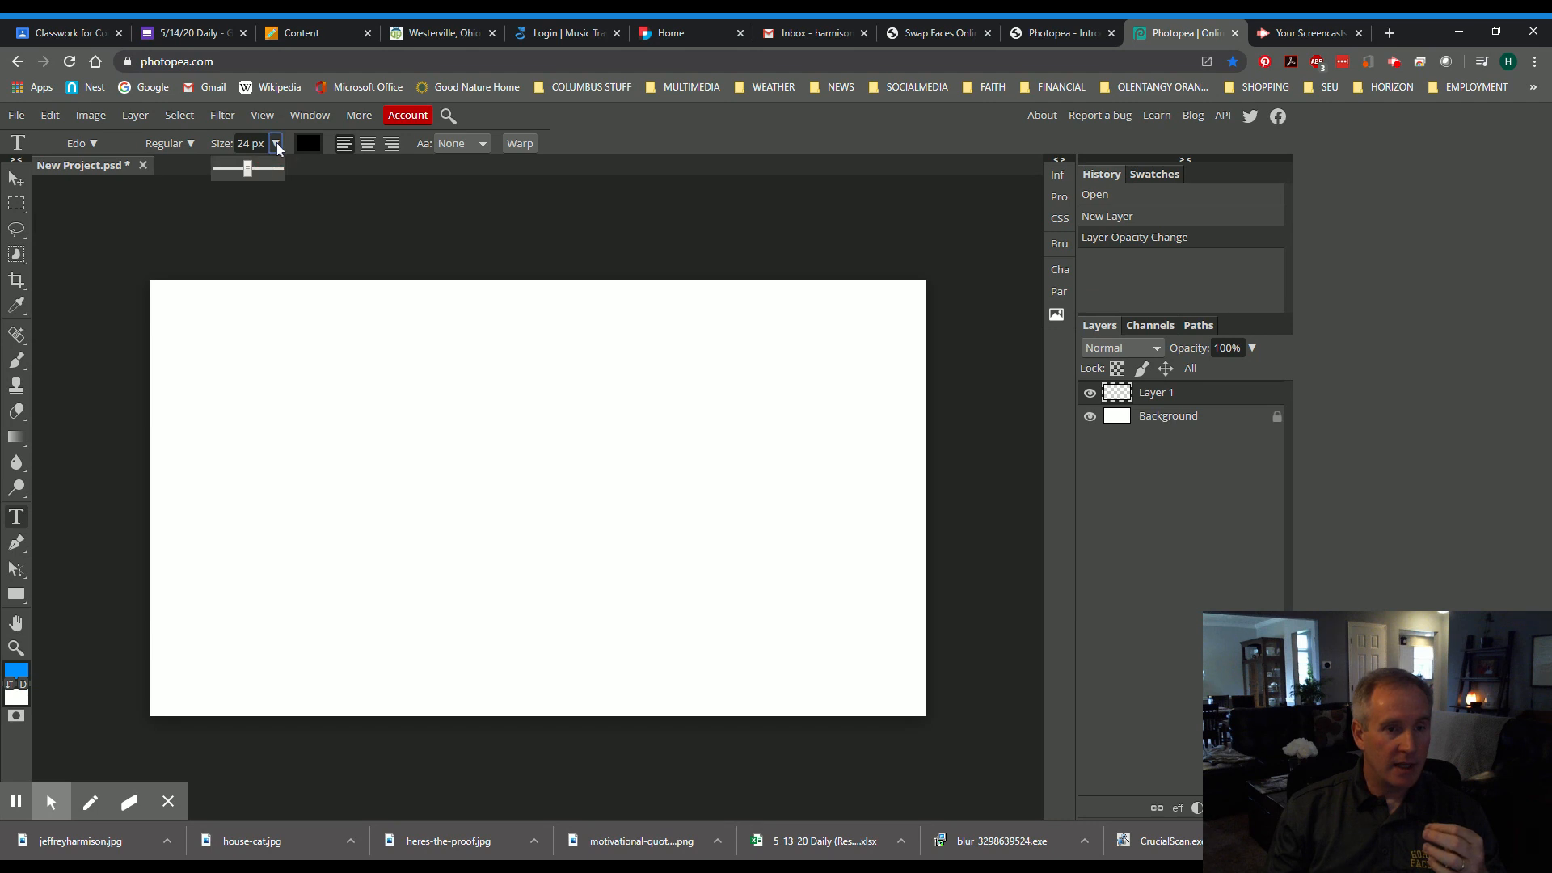
left_click_drag(252, 171, 272, 173)
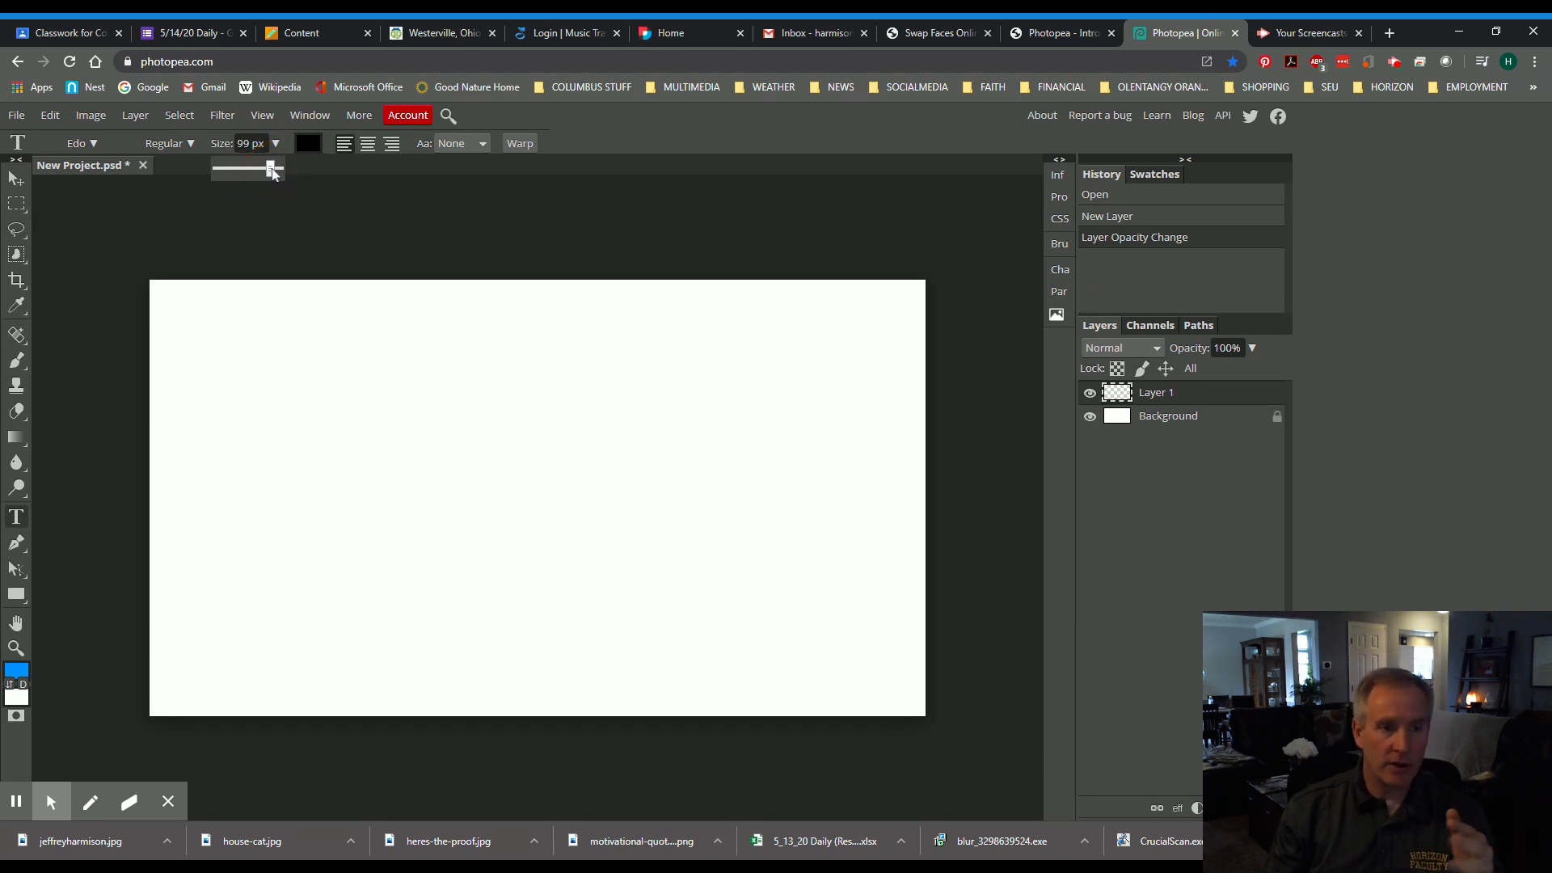
left_click(190, 145)
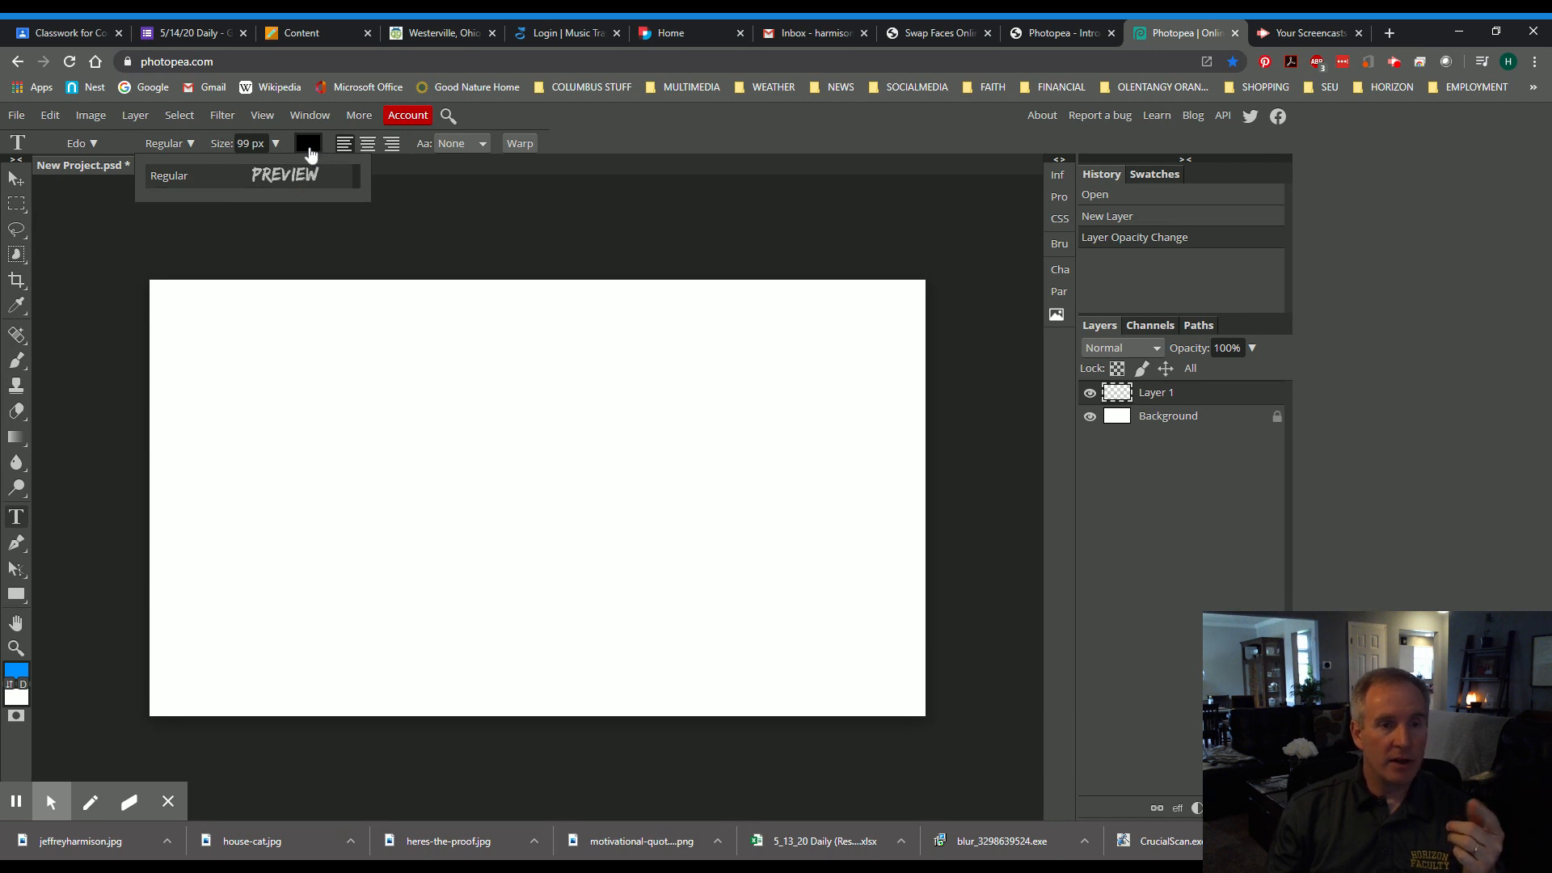
- Set the text colour to a vivid, fully saturated blue, about #200ff7
left_click(309, 150)
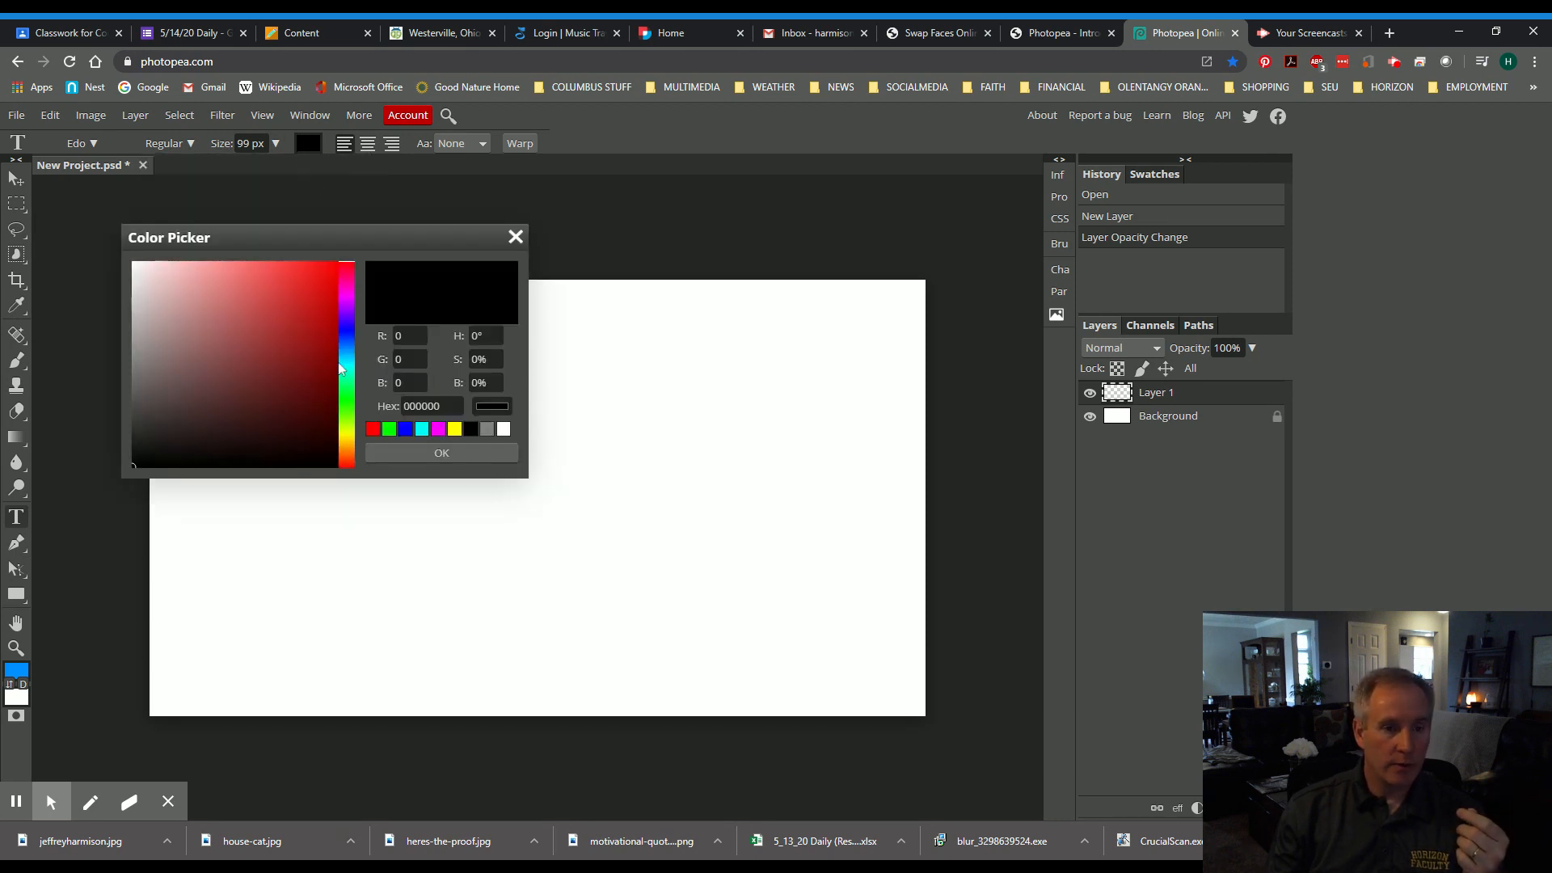
left_click(350, 328)
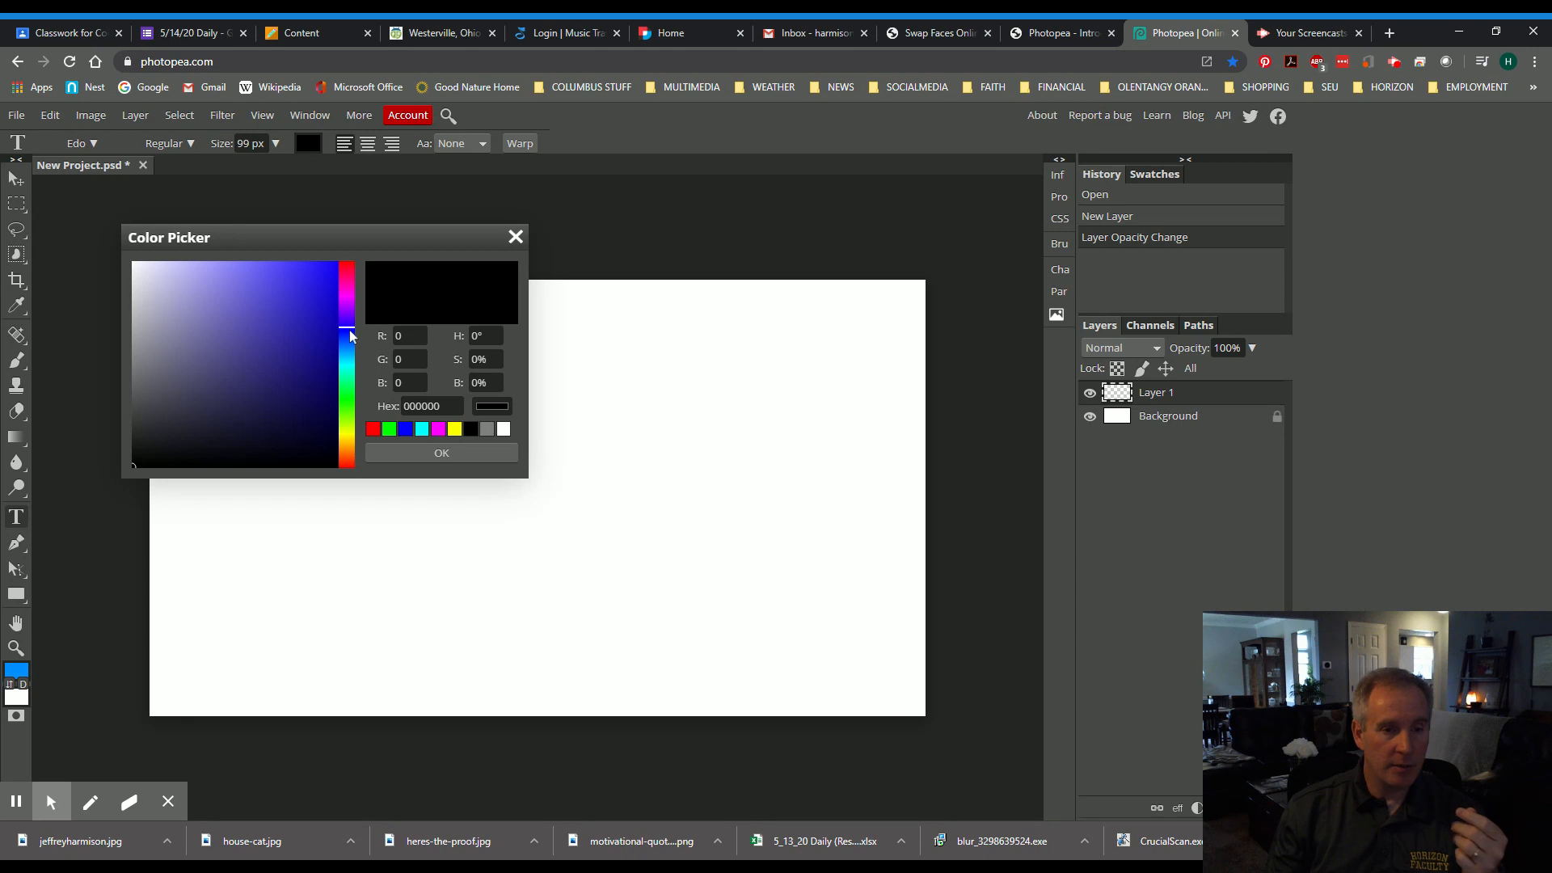
left_click(324, 270)
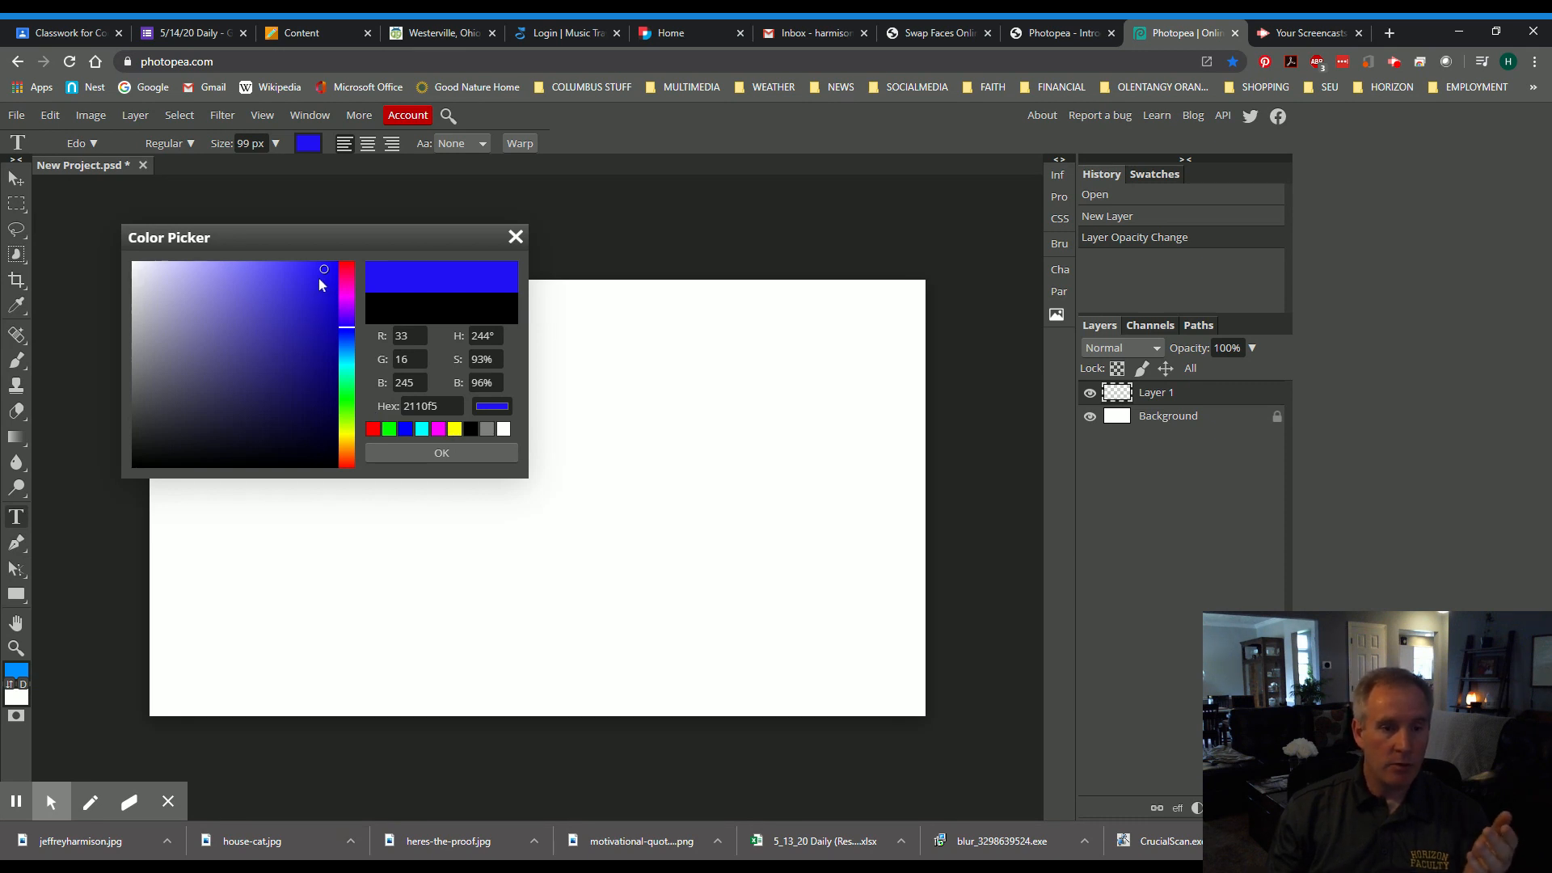
mouse_move(320, 275)
left_mouse_down()
mouse_move(227, 304)
mouse_move(322, 336)
mouse_move(263, 300)
mouse_move(286, 388)
mouse_move(271, 374)
mouse_move(289, 329)
mouse_move(297, 349)
mouse_move(274, 349)
mouse_move(325, 267)
left_mouse_up()
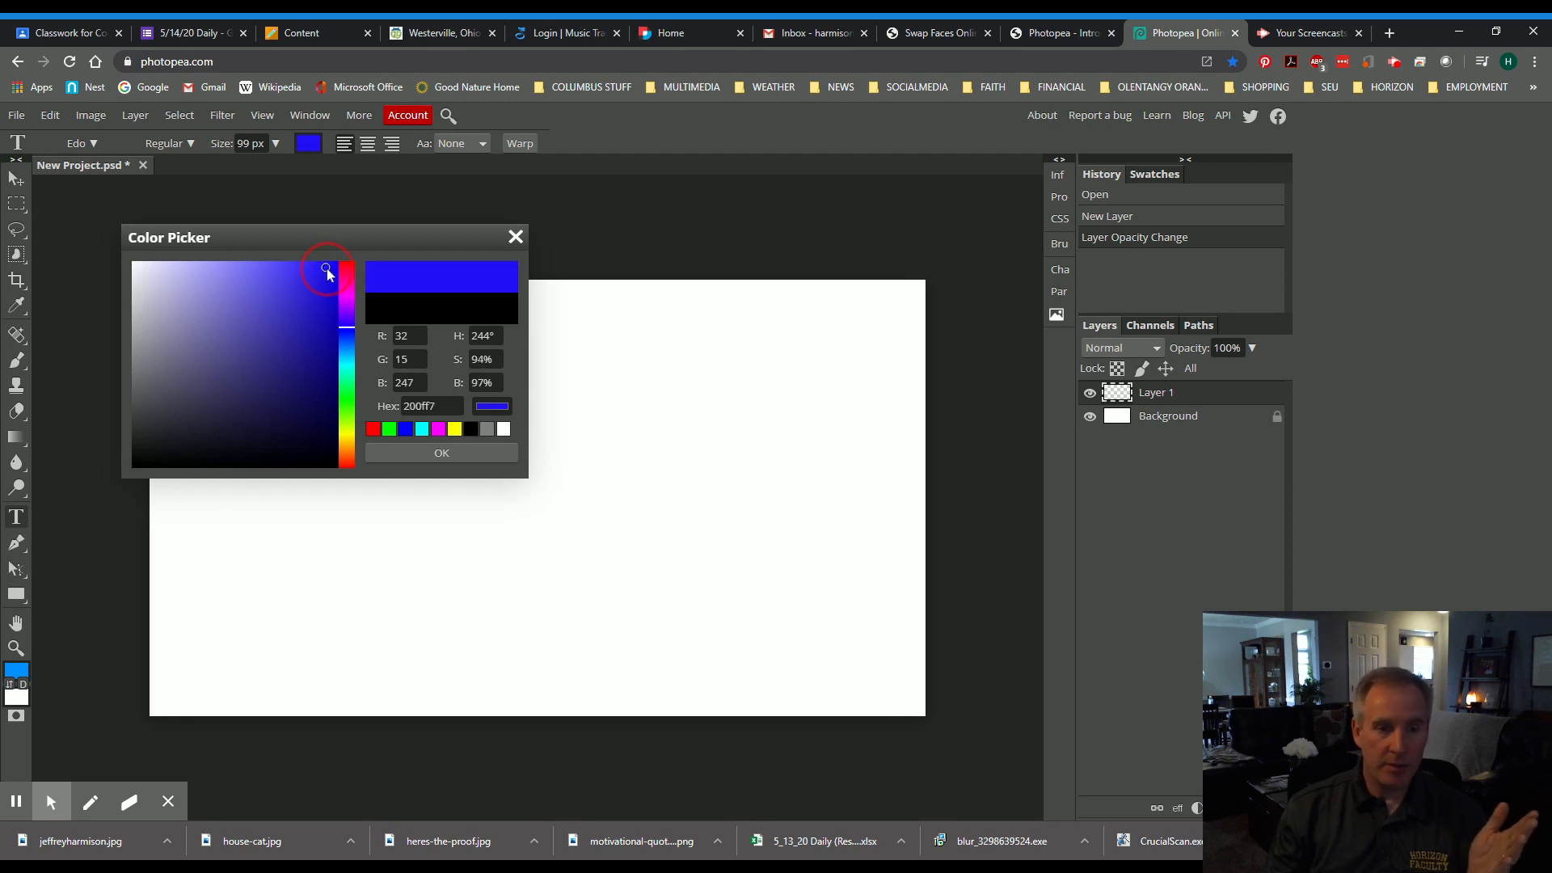
left_click(441, 450)
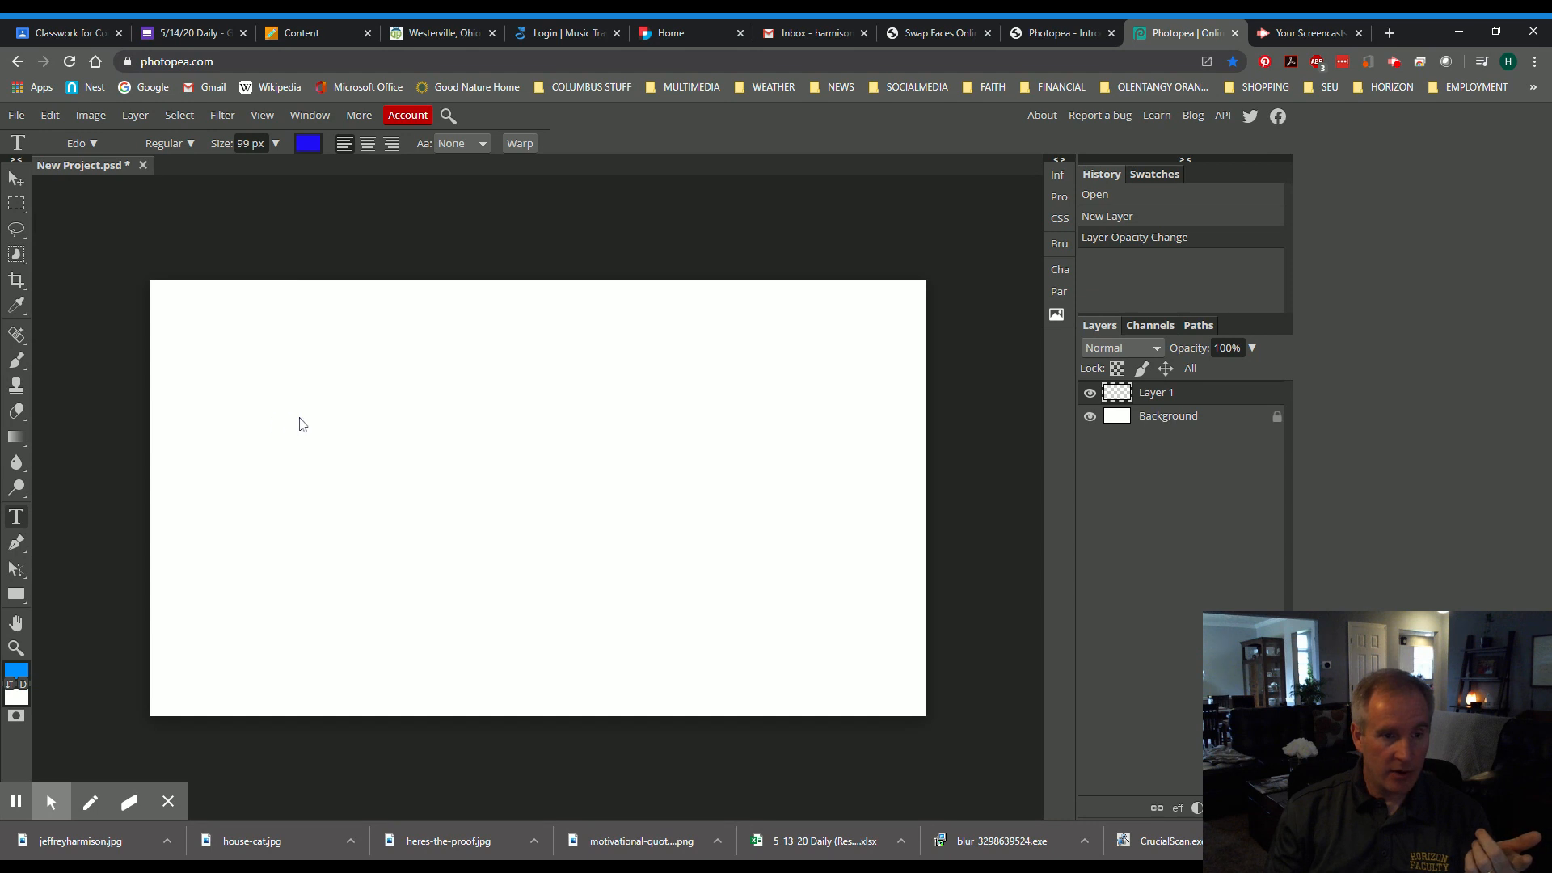
- Click left of the canvas centre and type the person's full name in capitals
left_click(308, 445)
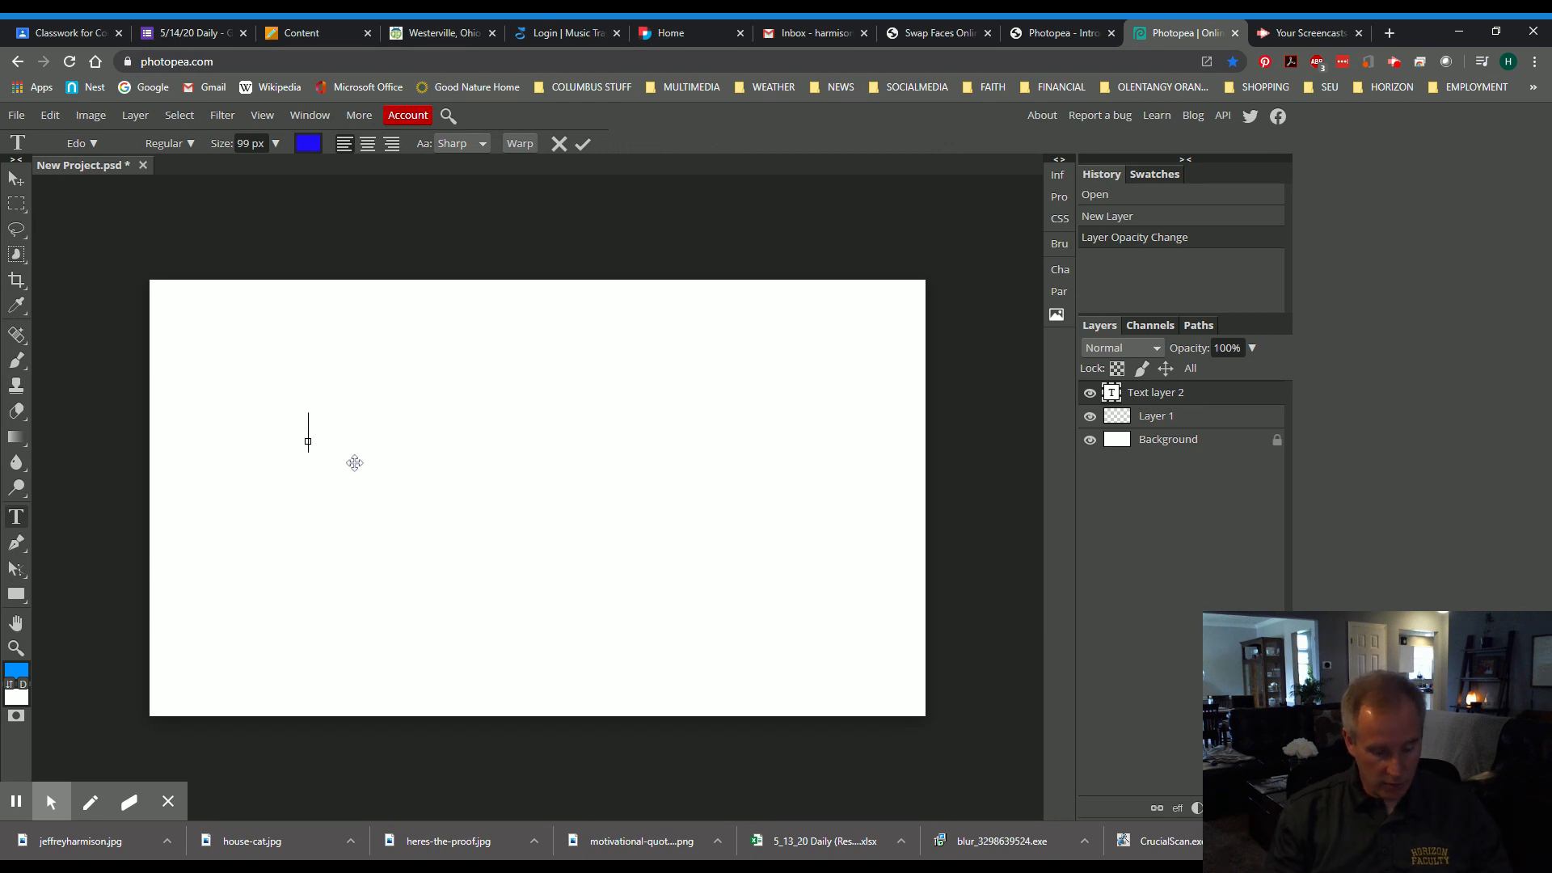
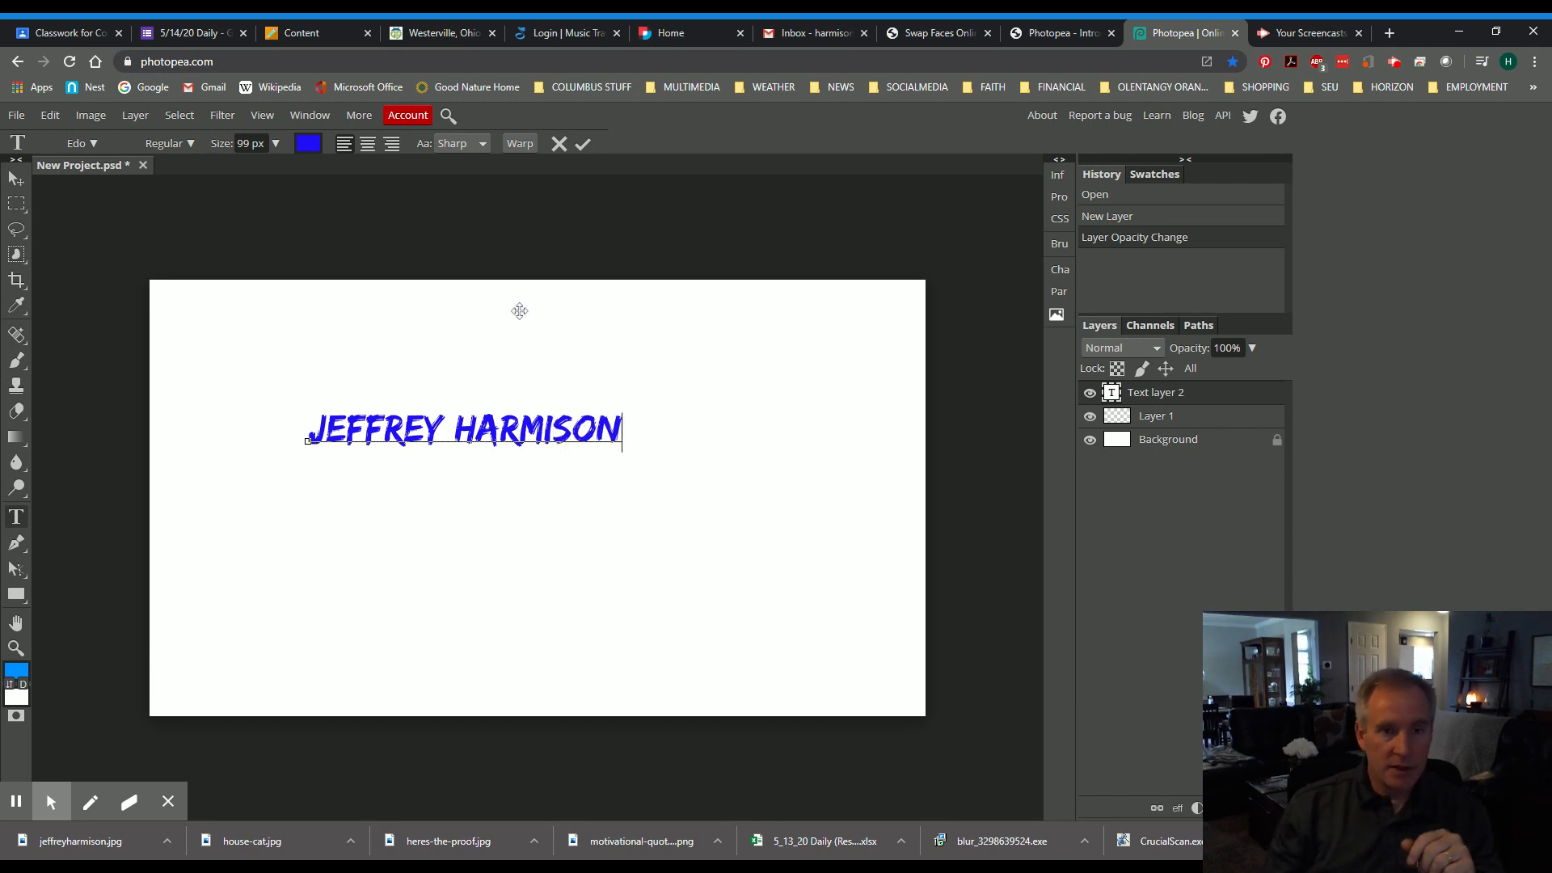
left_click(630, 437)
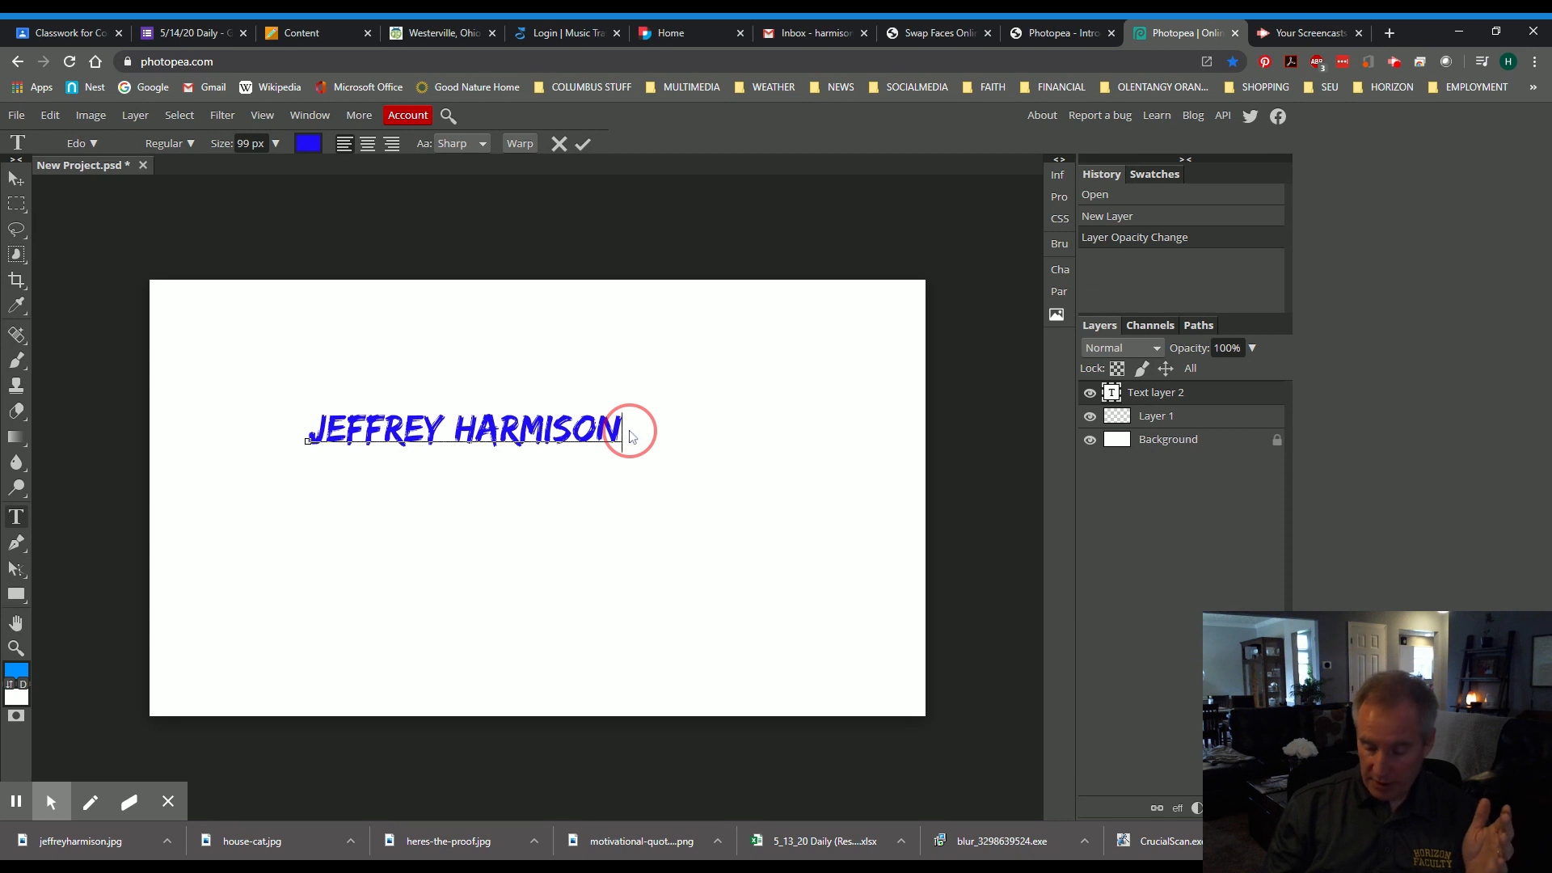
- Restyle the selected name from Edo 99 px to FORQUE 150 px and commit the edit
left_click_drag(631, 437, 319, 450)
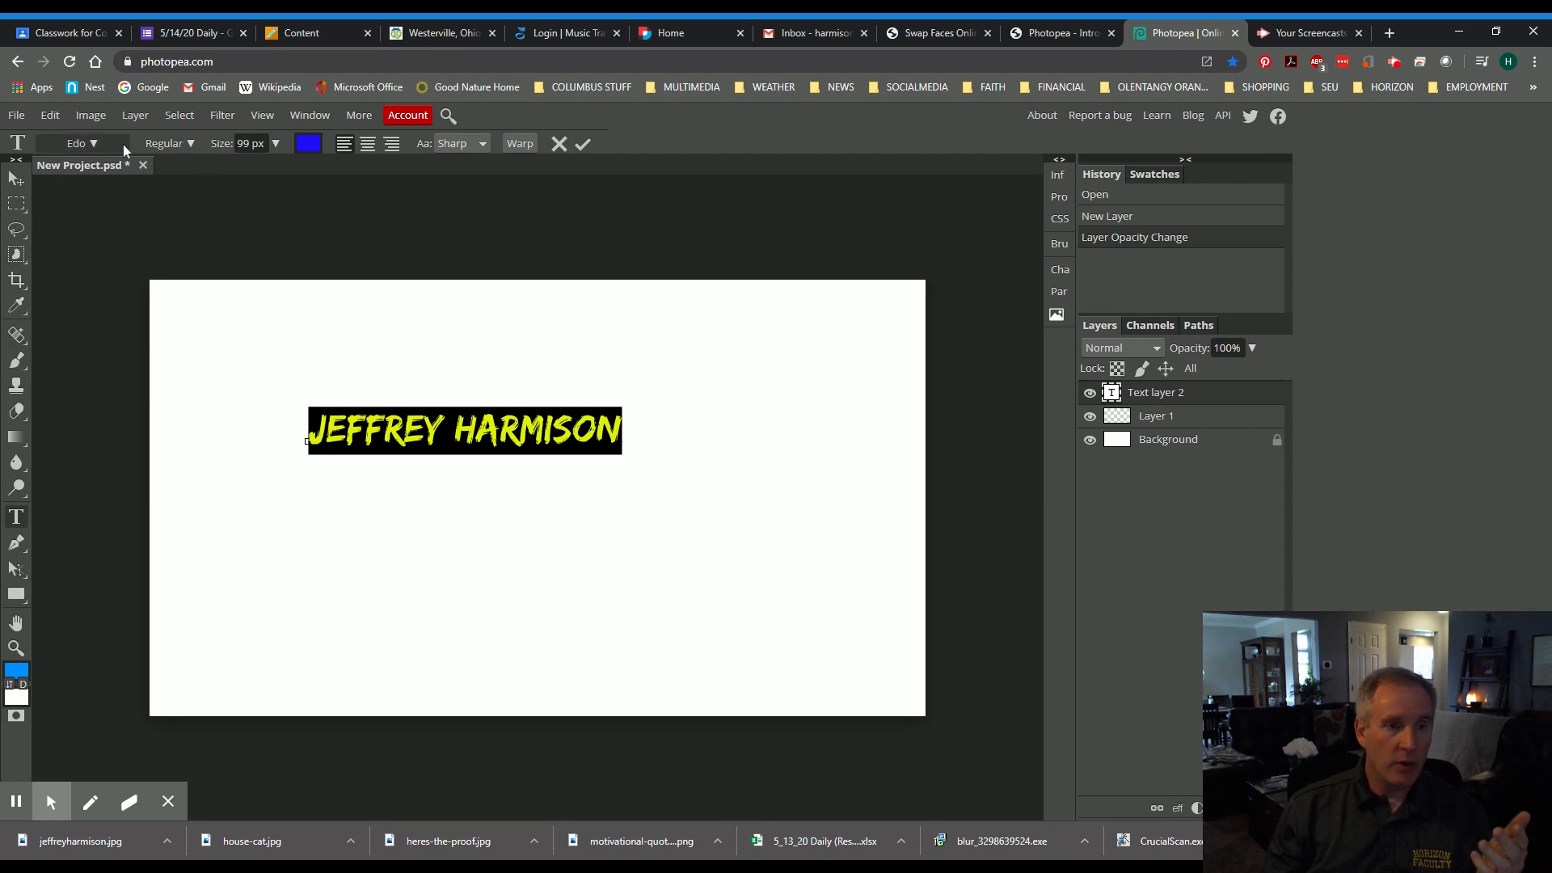
left_click(89, 144)
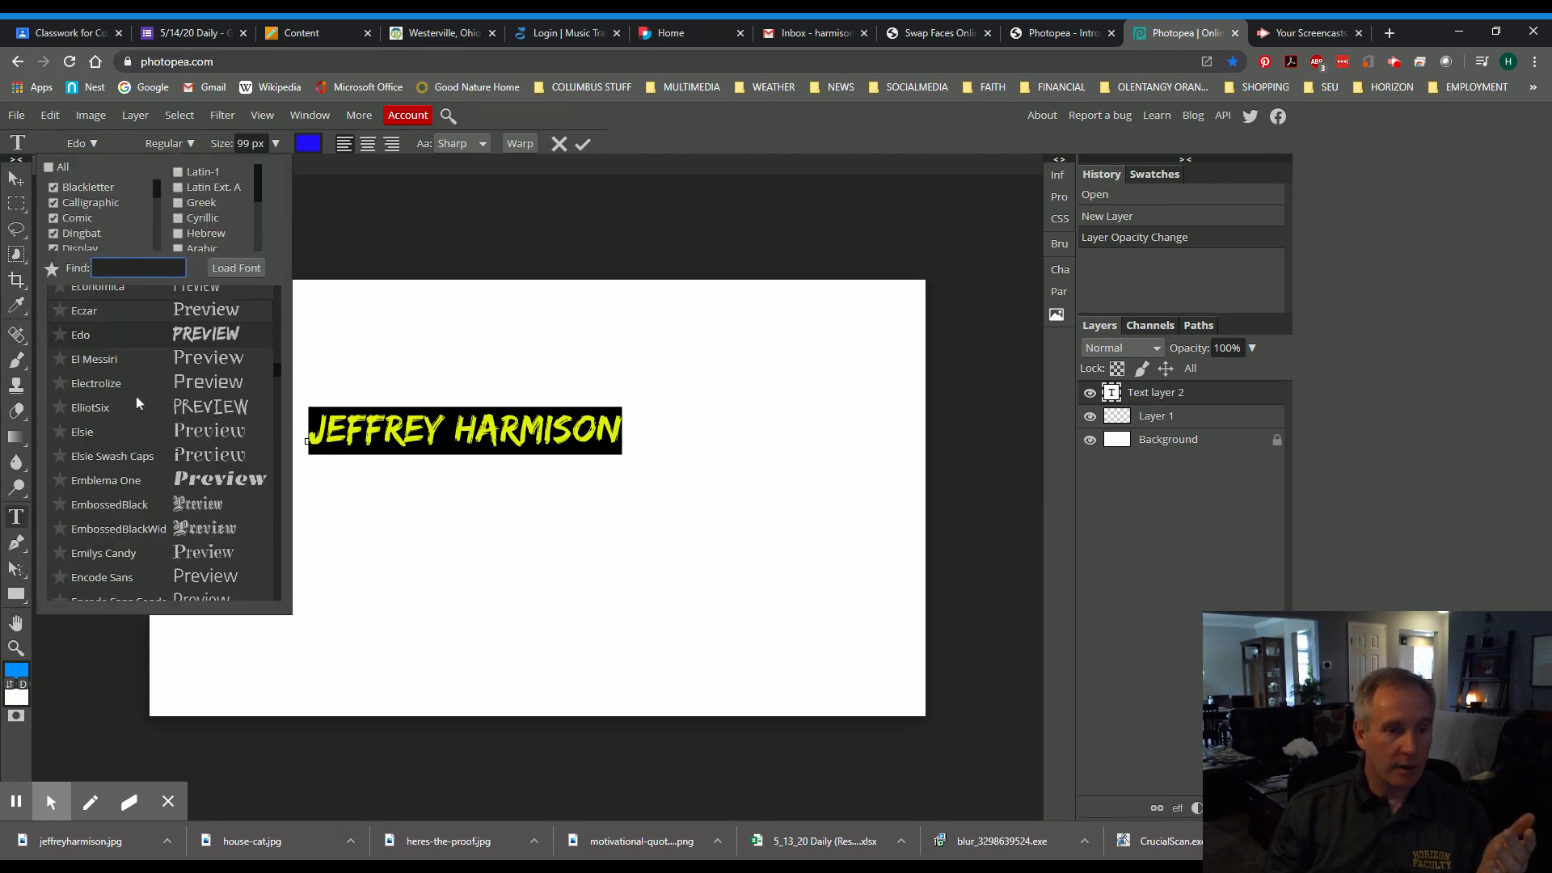
scroll(198, 485, "down", 3)
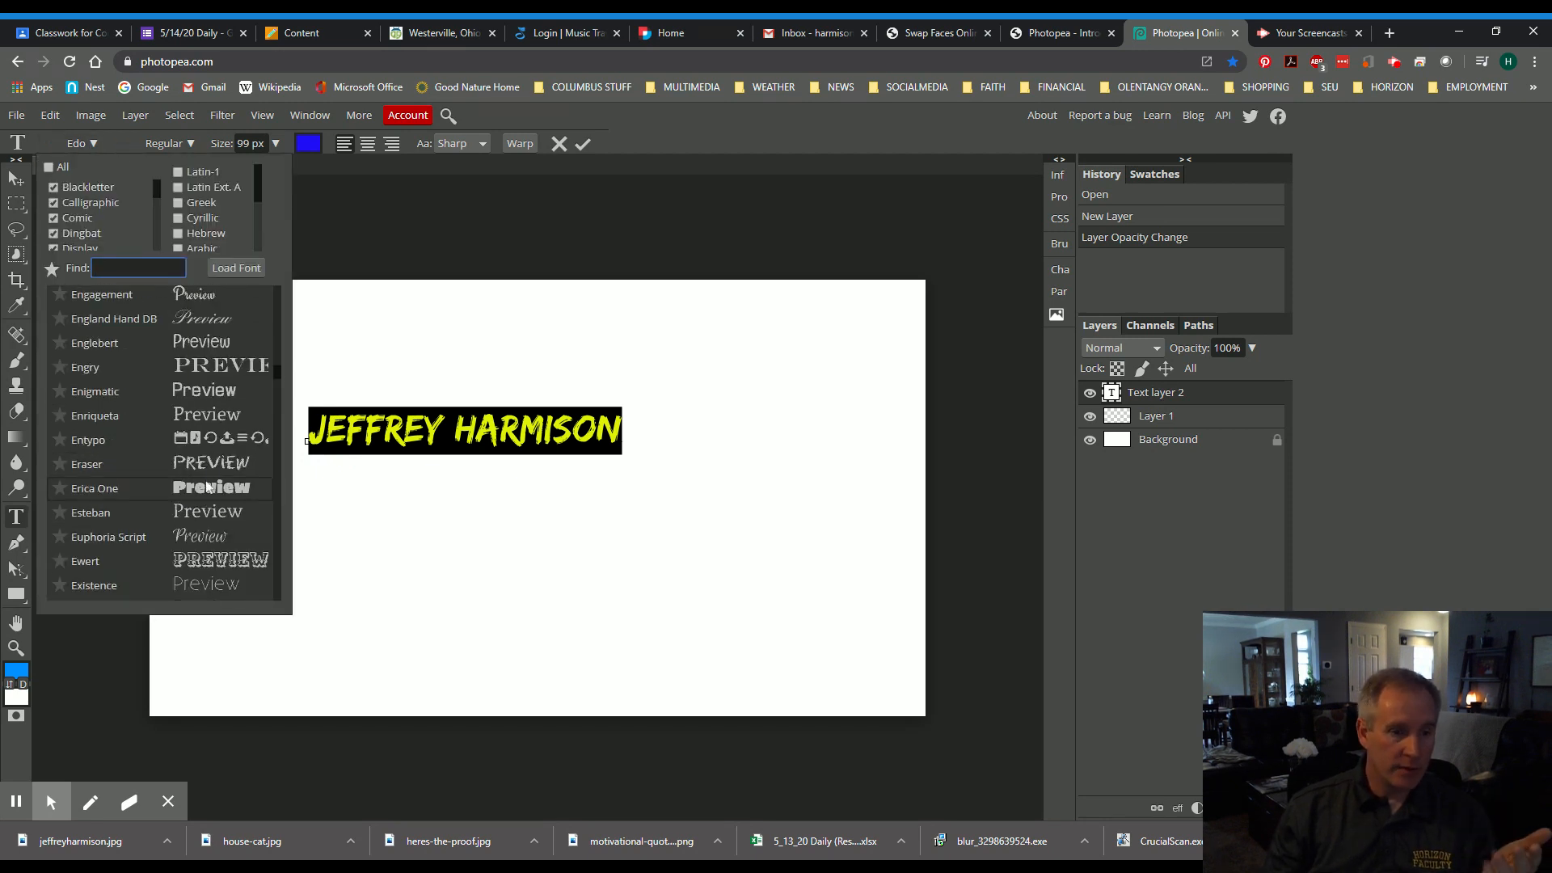
scroll(217, 472, "down", 3)
left_click(224, 488)
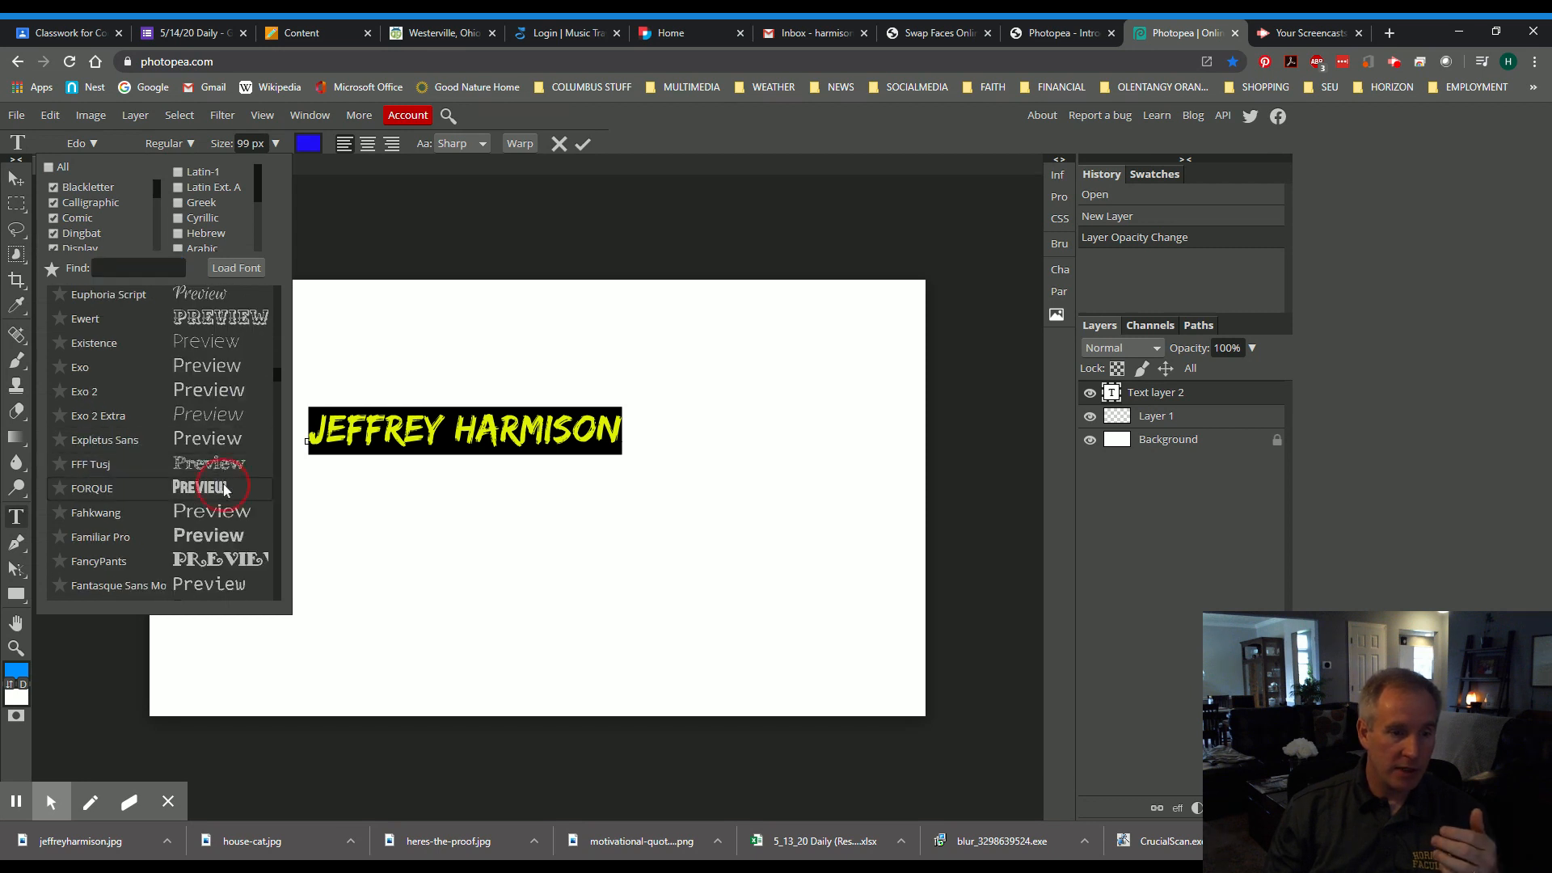
left_click(275, 144)
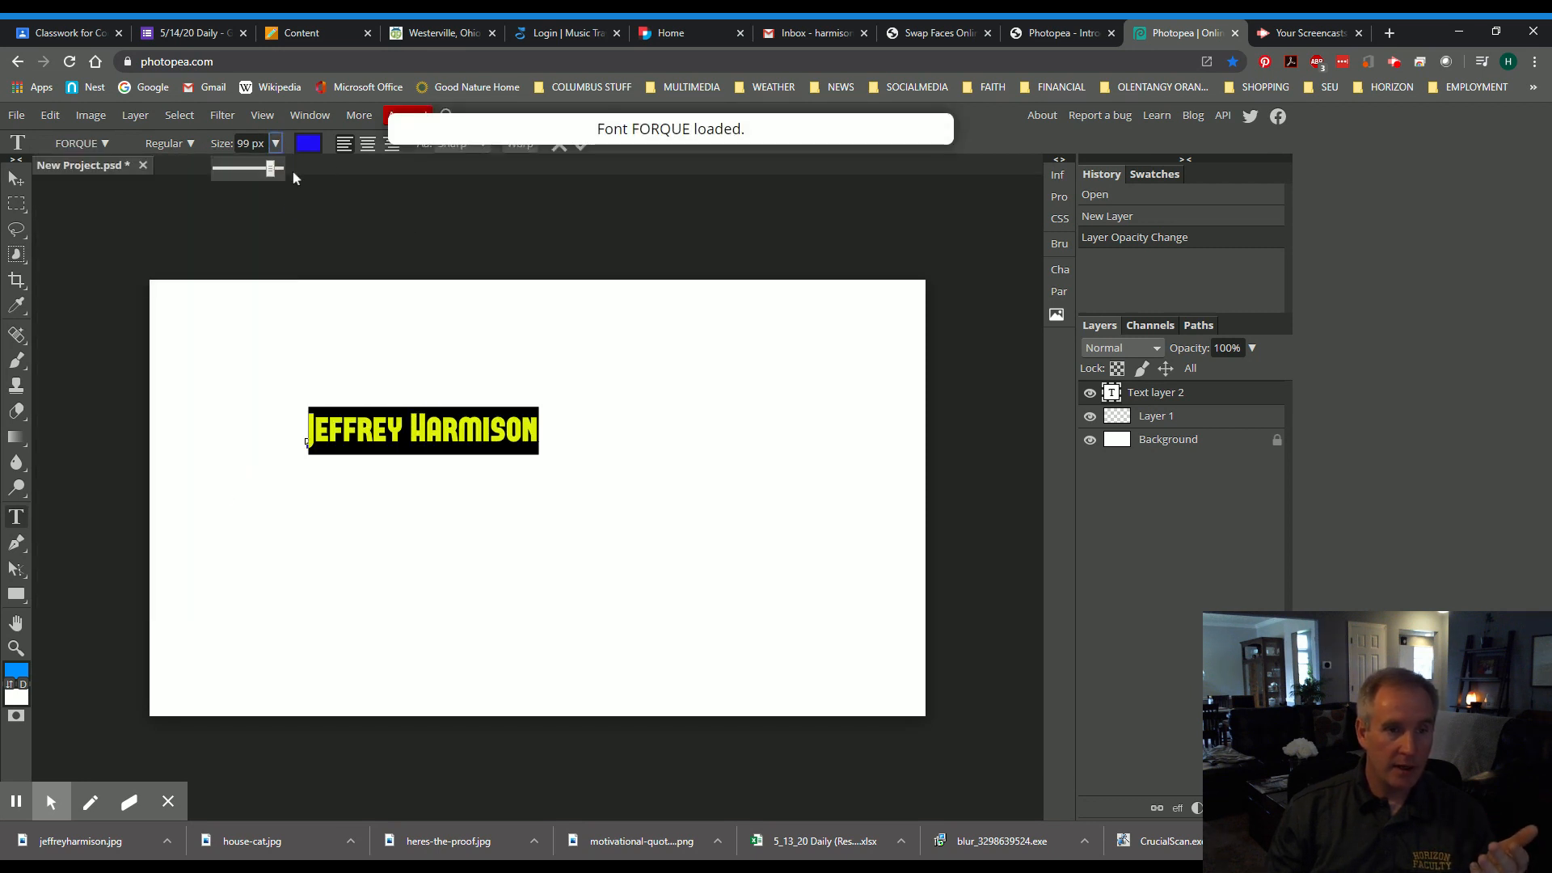
left_click_drag(270, 168, 301, 168)
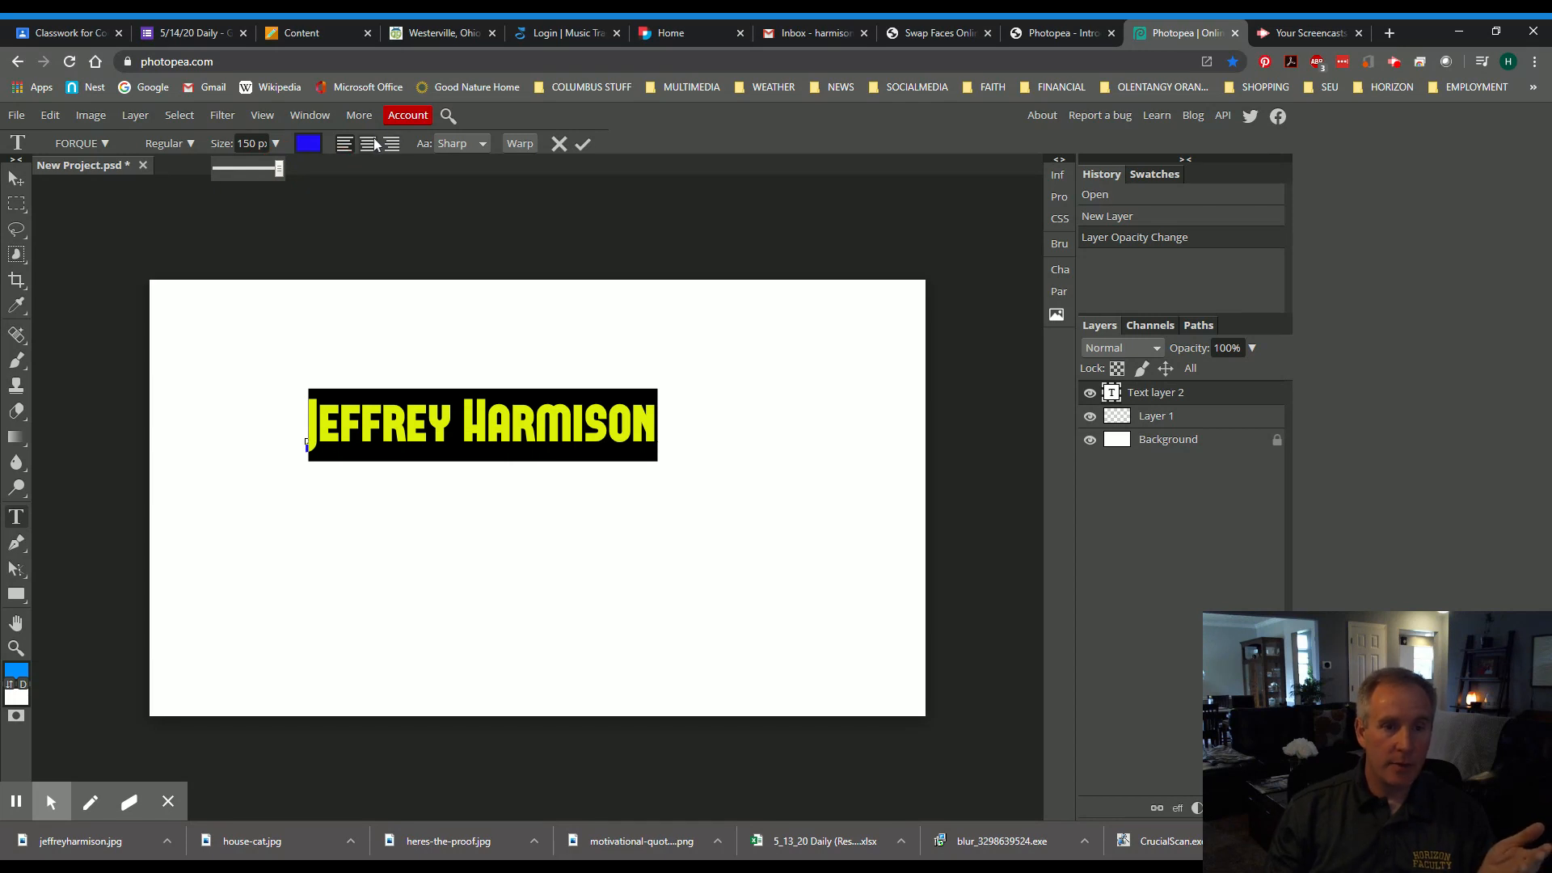
left_click(16, 203)
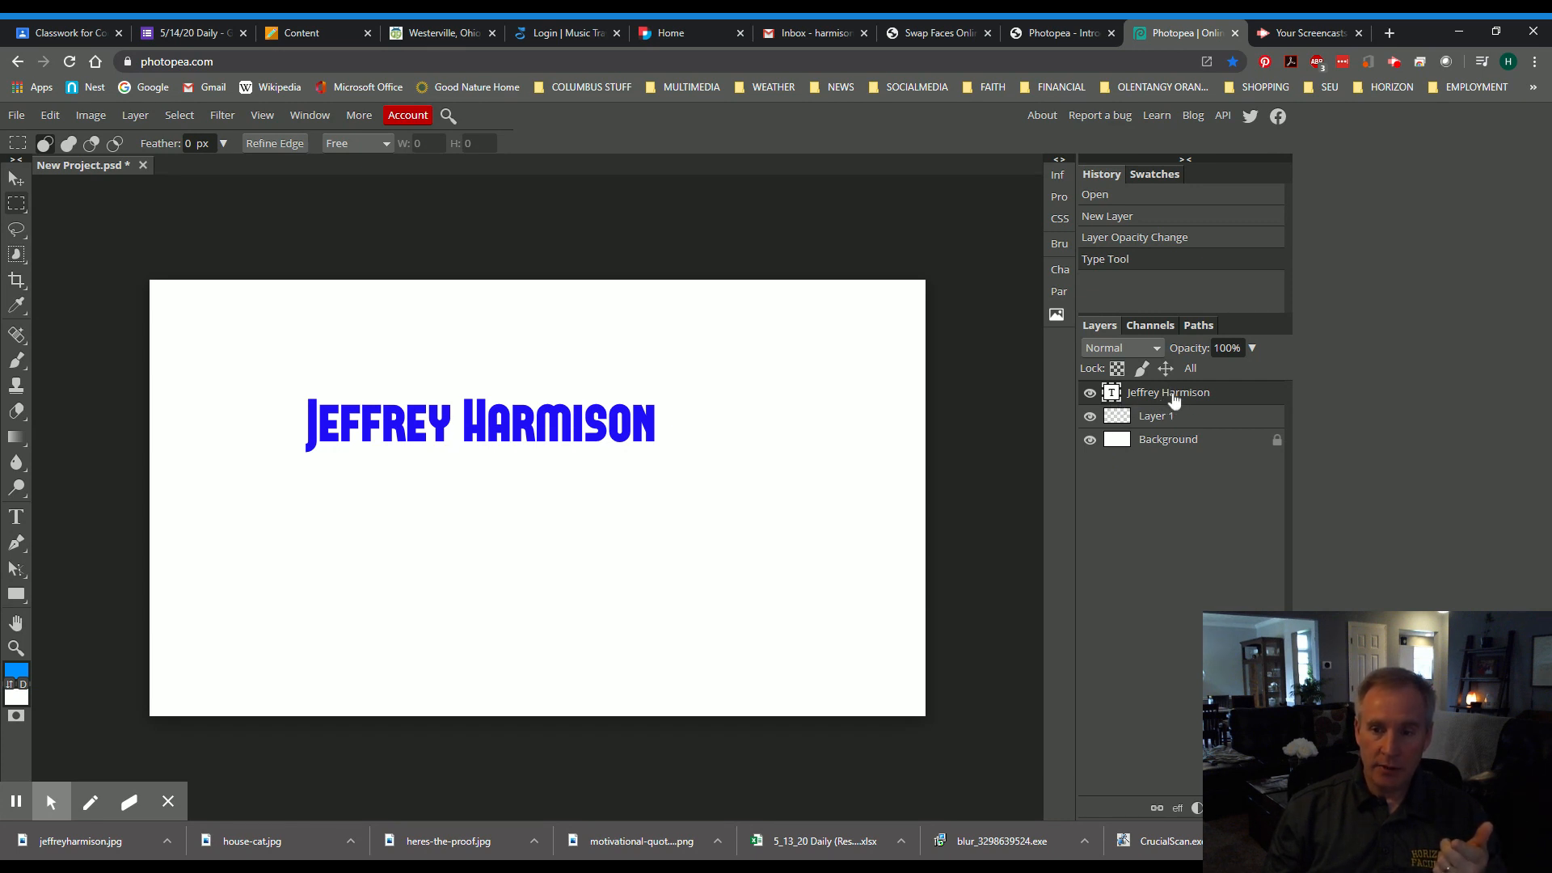
left_click(1254, 348)
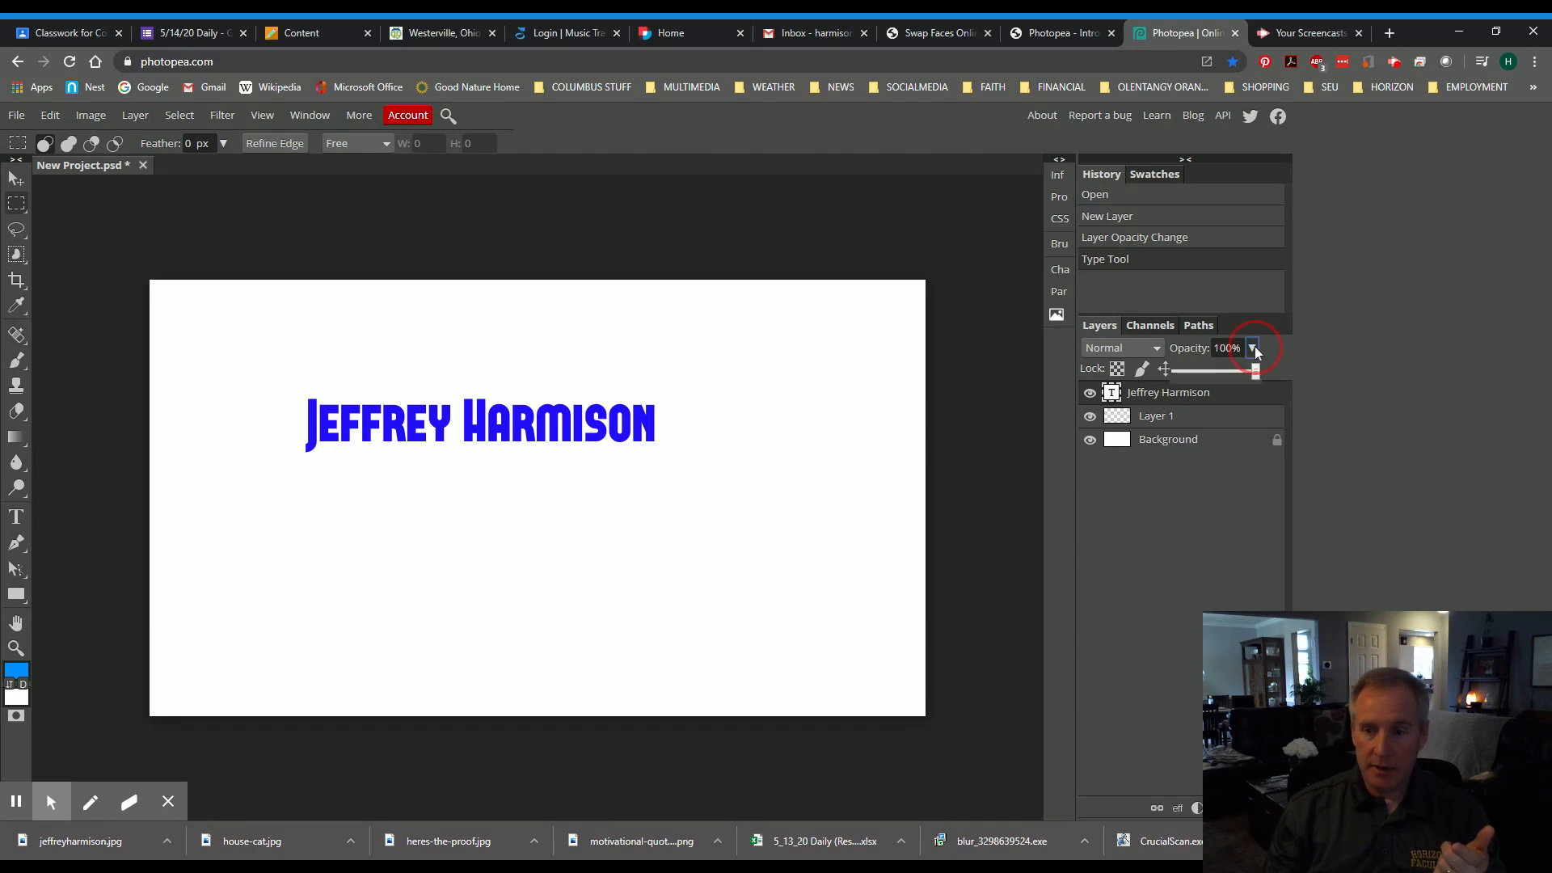
left_click_drag(1257, 371, 1212, 377)
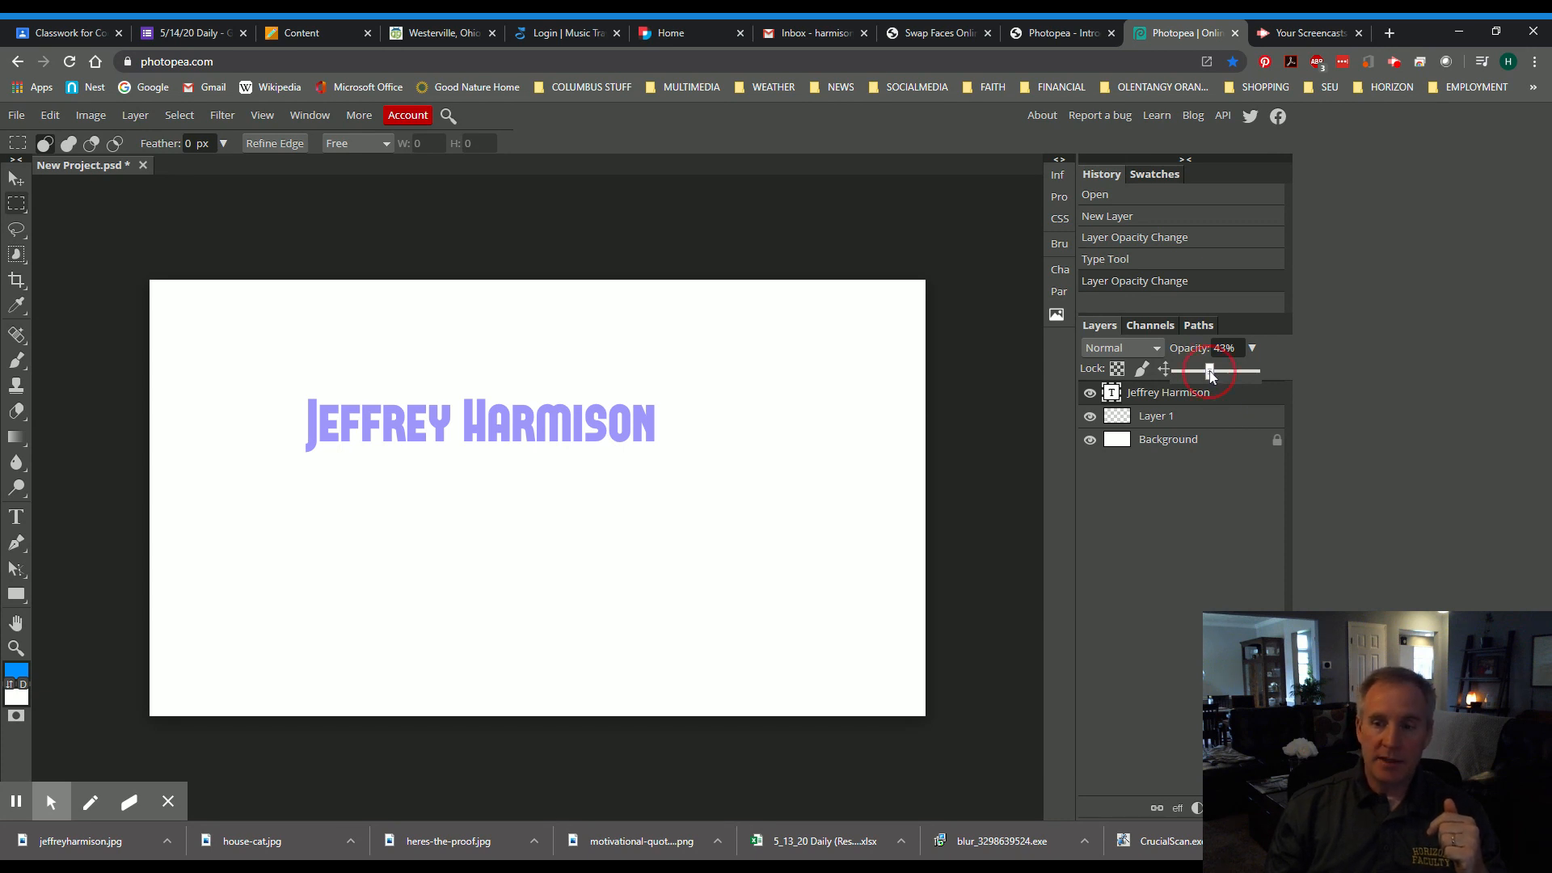
left_click_drag(1211, 374, 1329, 376)
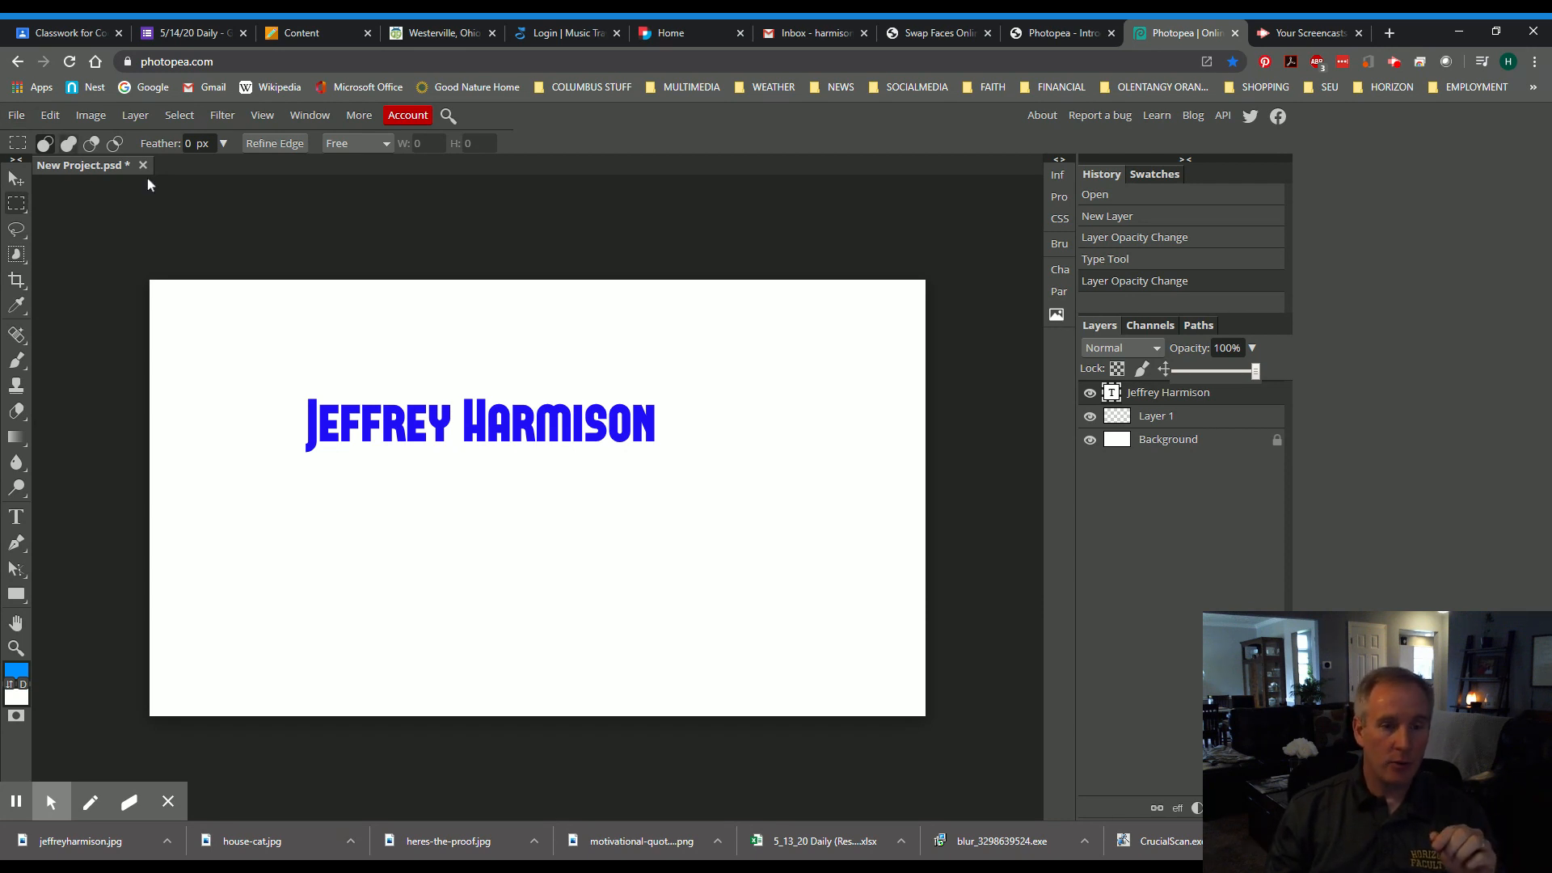
- Export the 1920×1080 canvas as a JPG at 100% quality and save it
left_click(16, 114)
mouse_move(94, 355)
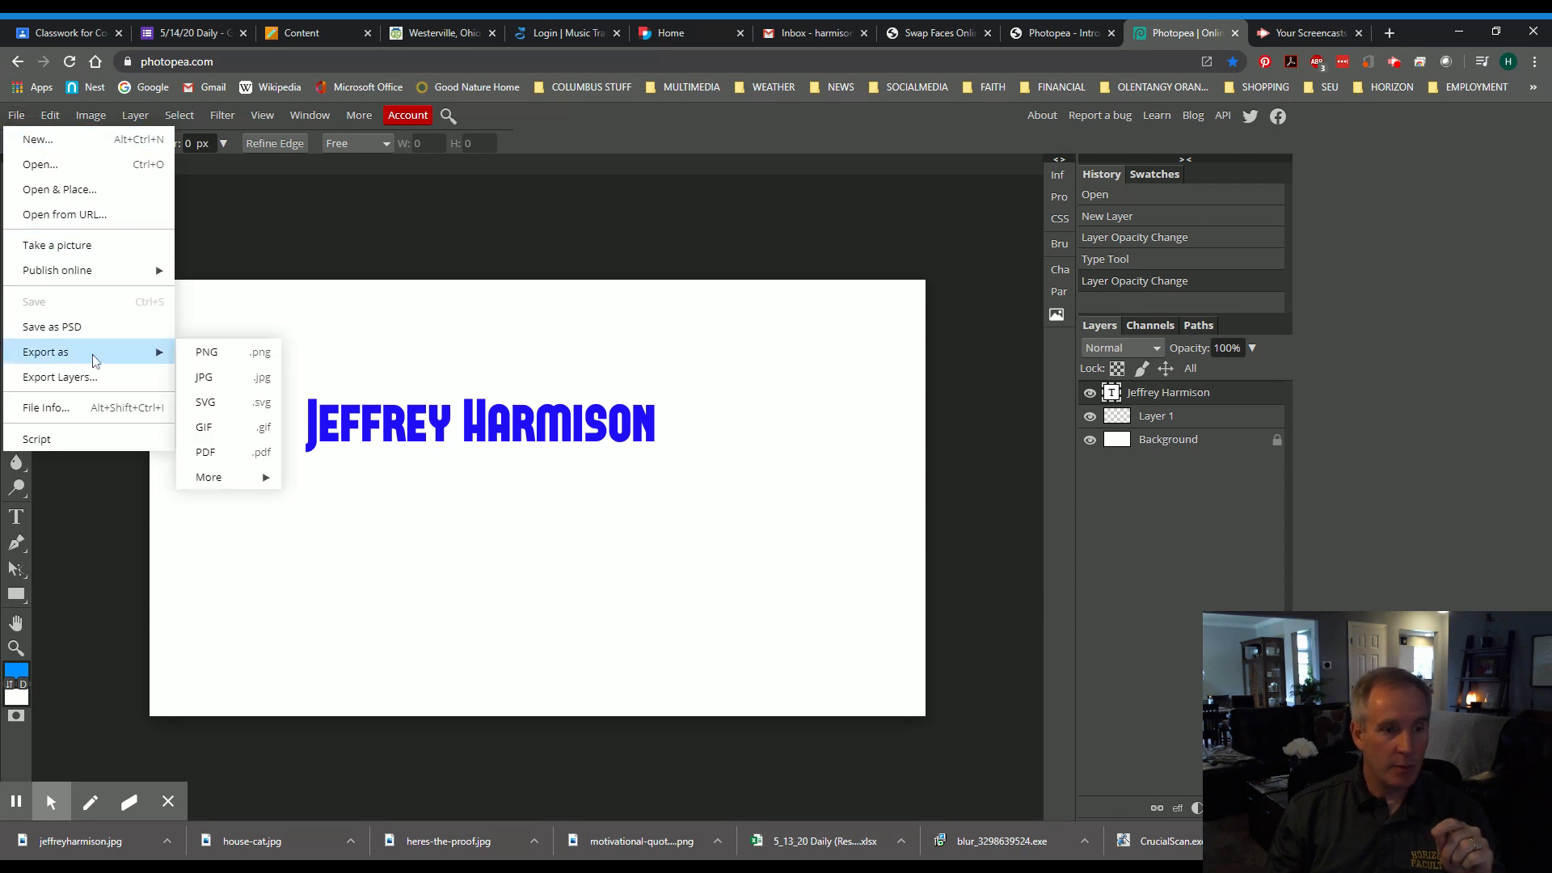
left_click(233, 384)
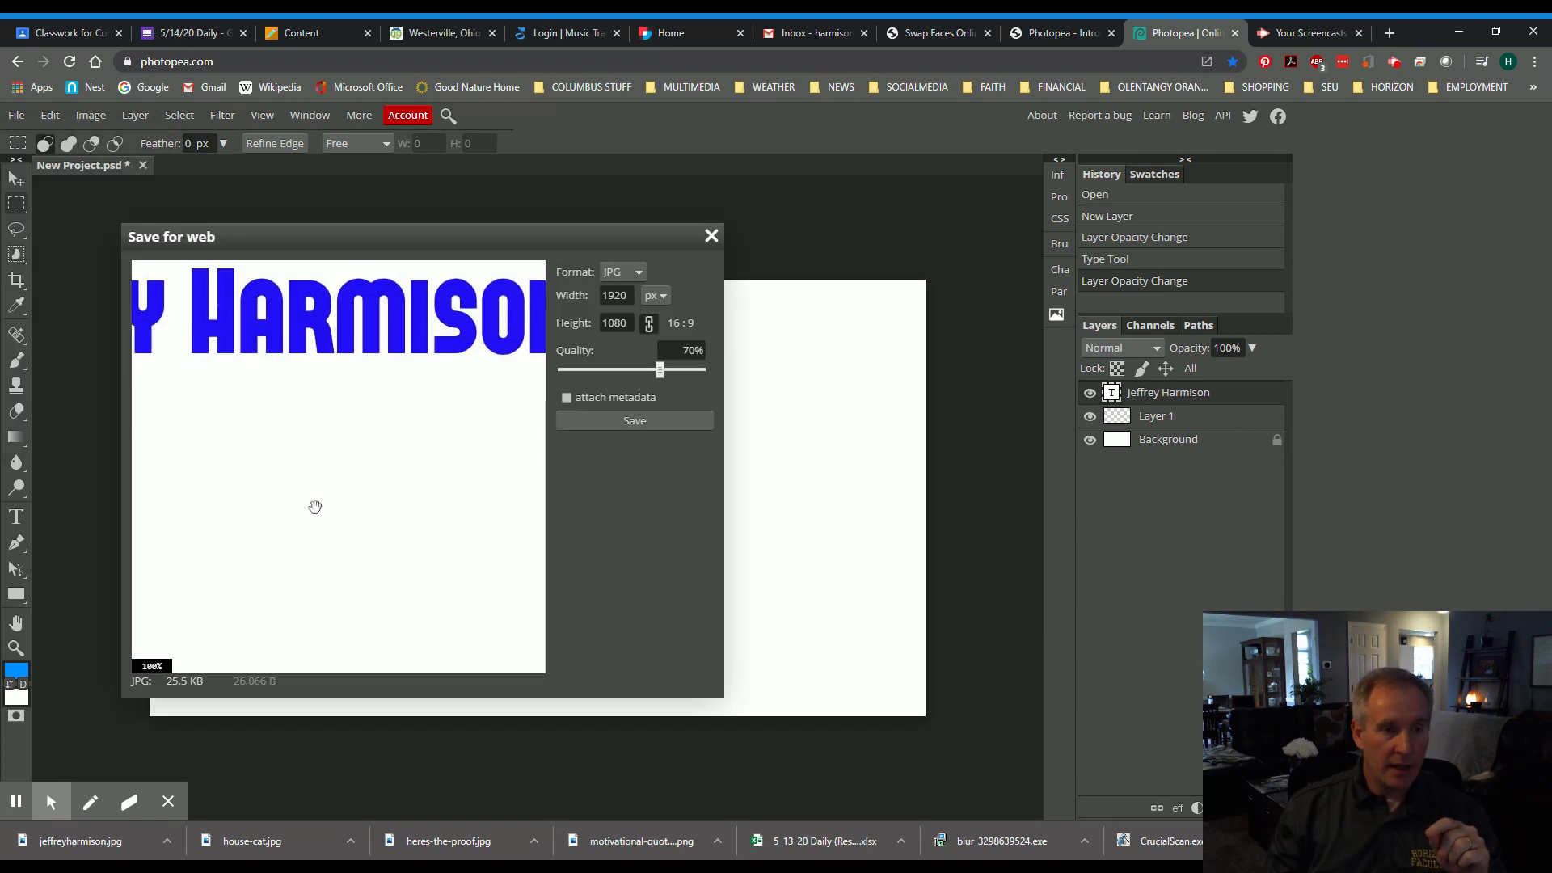
scroll(426, 402, "down", 3)
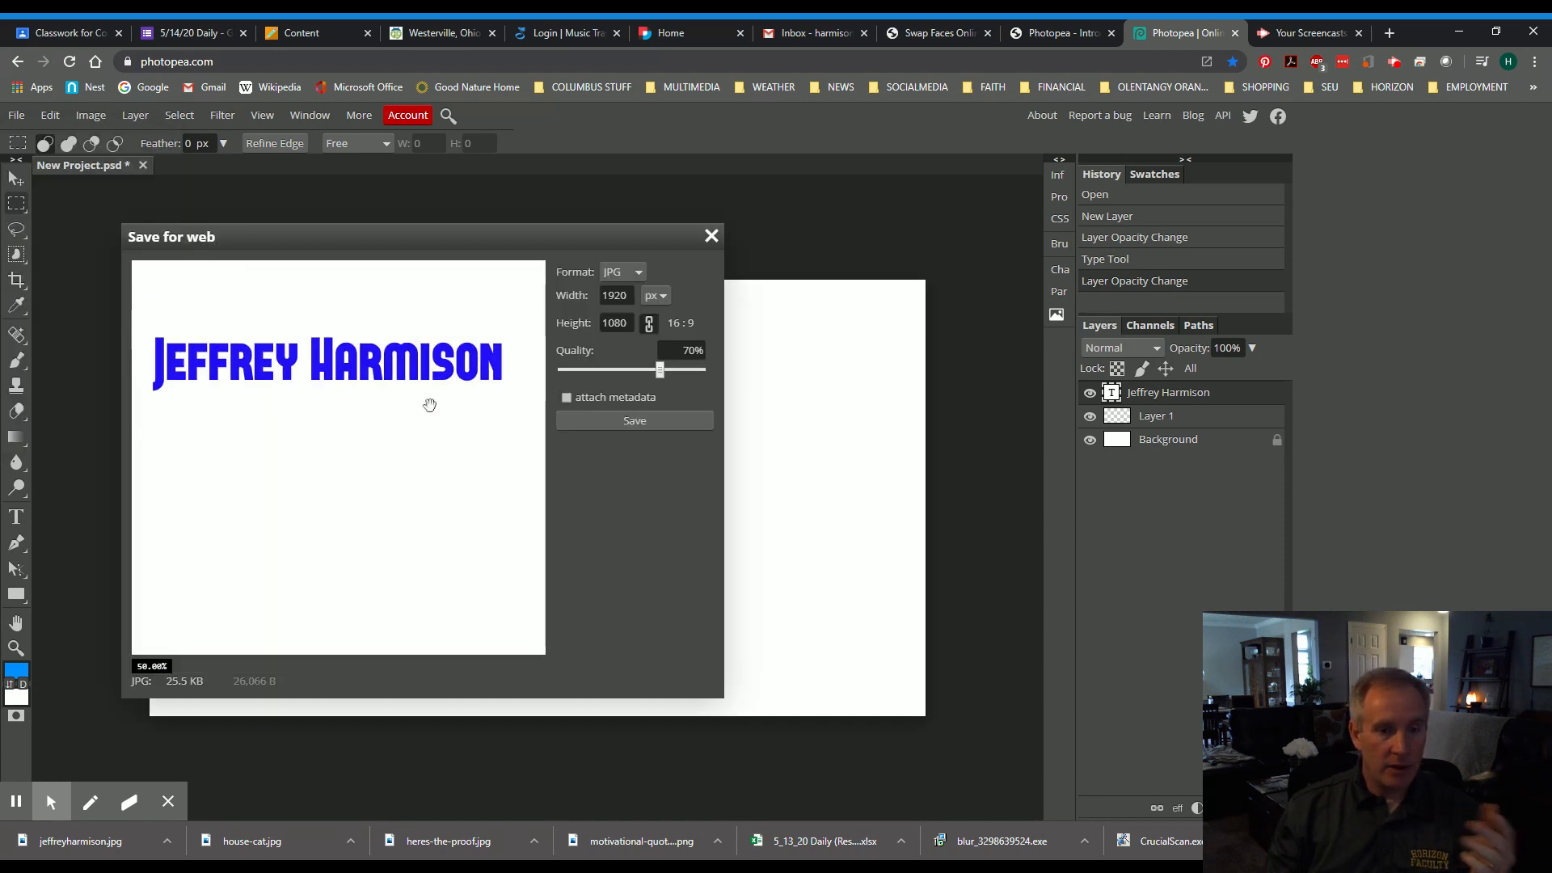
scroll(380, 422, "up", 2)
scroll(380, 420, "down", 1)
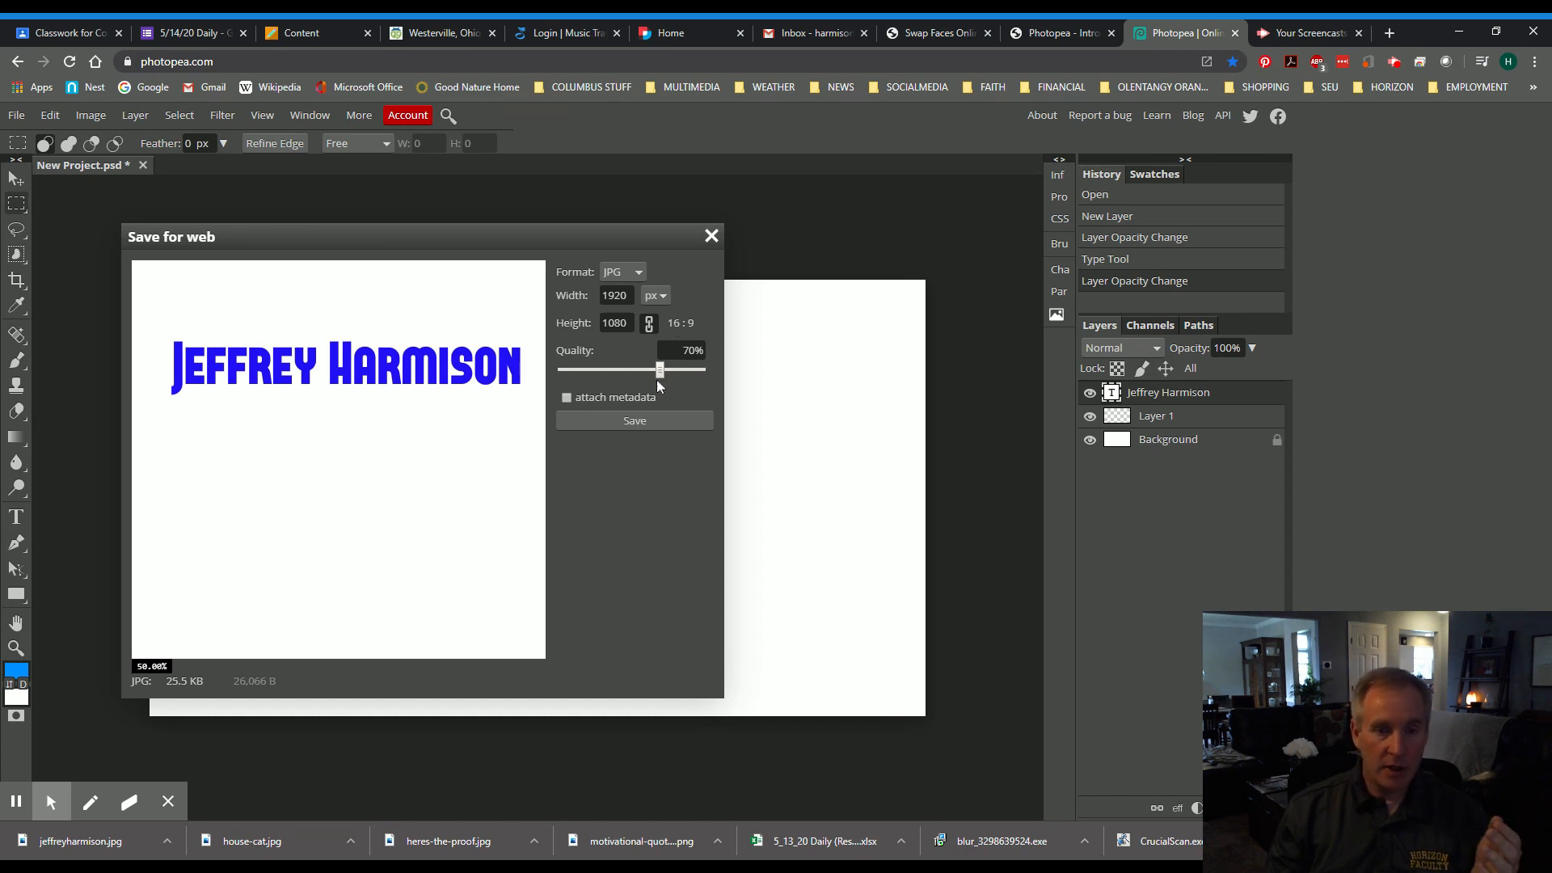
left_click_drag(668, 367, 733, 368)
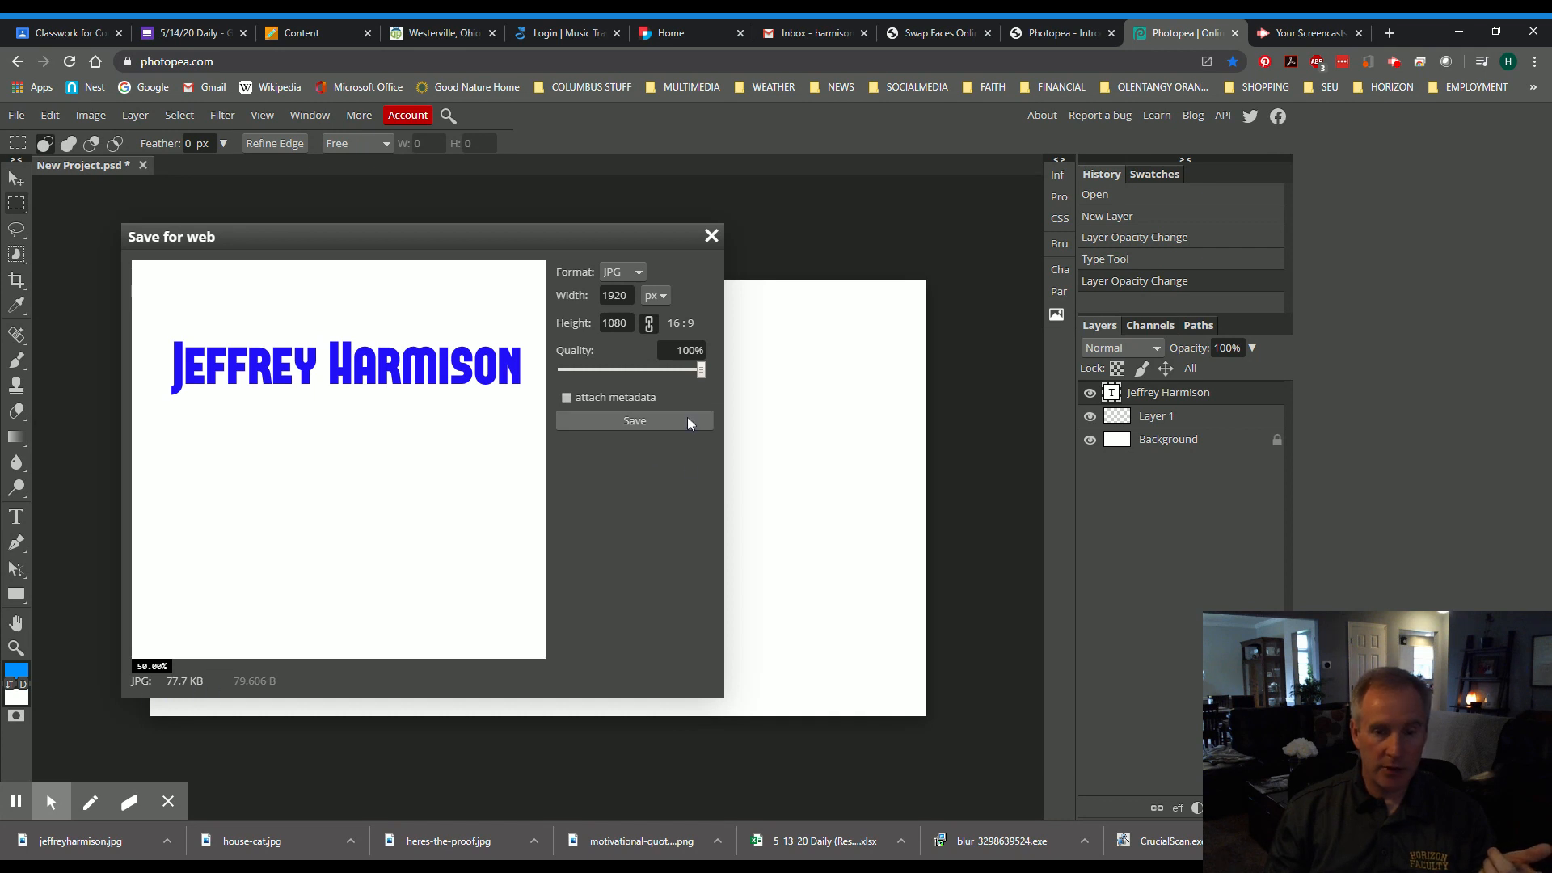
left_click(635, 421)
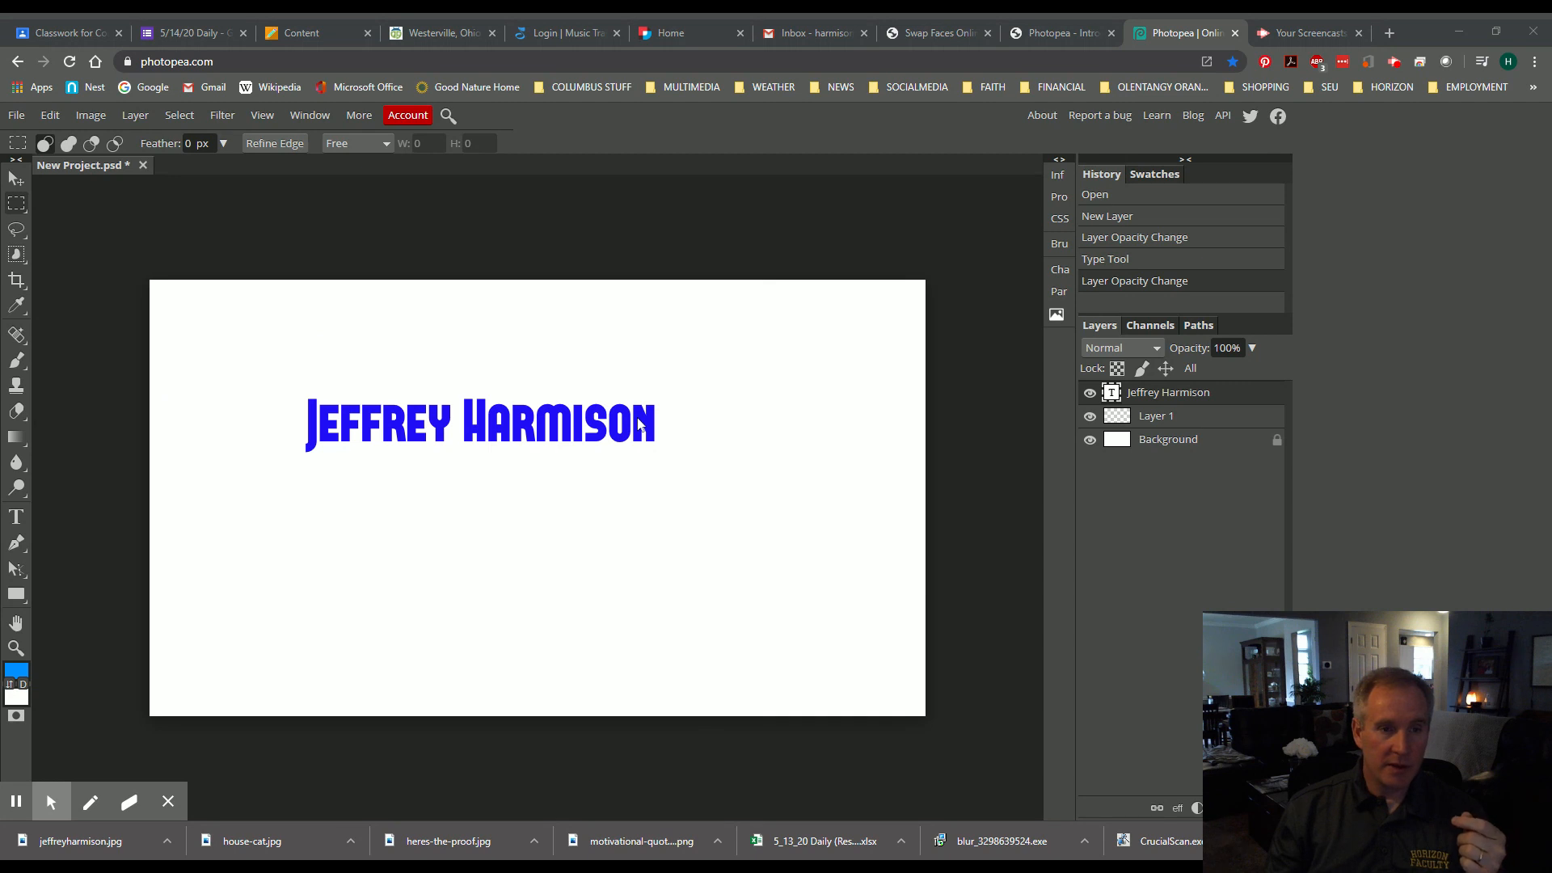